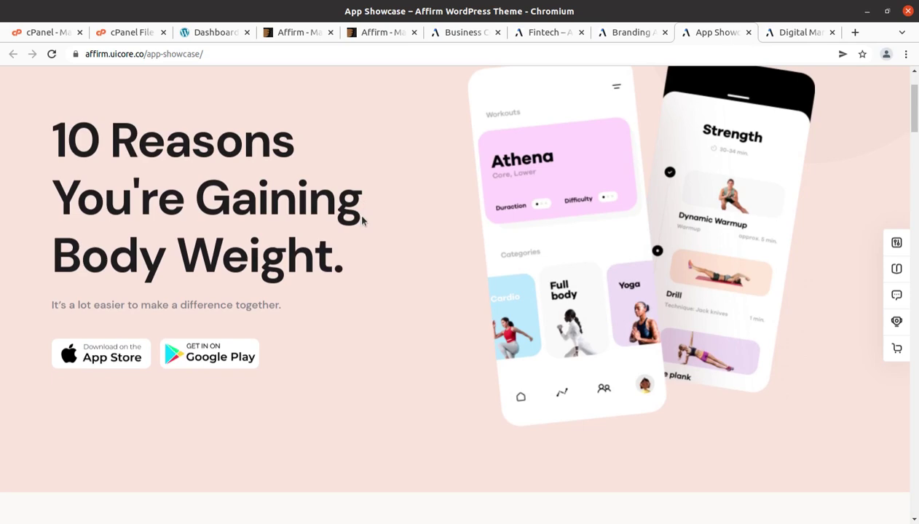
Browse the App Showcase, Branding Agency and Fintech demo pages.
{"action": "scroll", "coordinate": [362, 220], "scroll_direction": "down", "scroll_amount": 3}
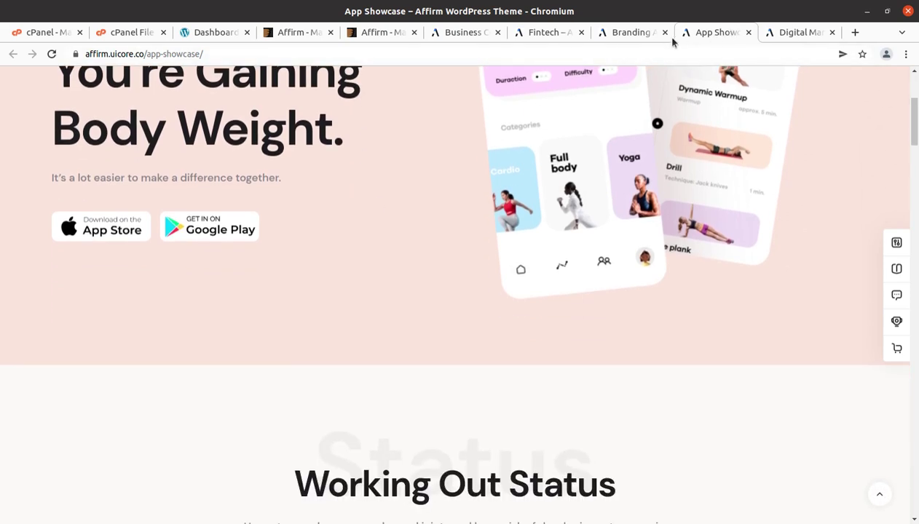
{"action": "left_click", "coordinate": [638, 33]}
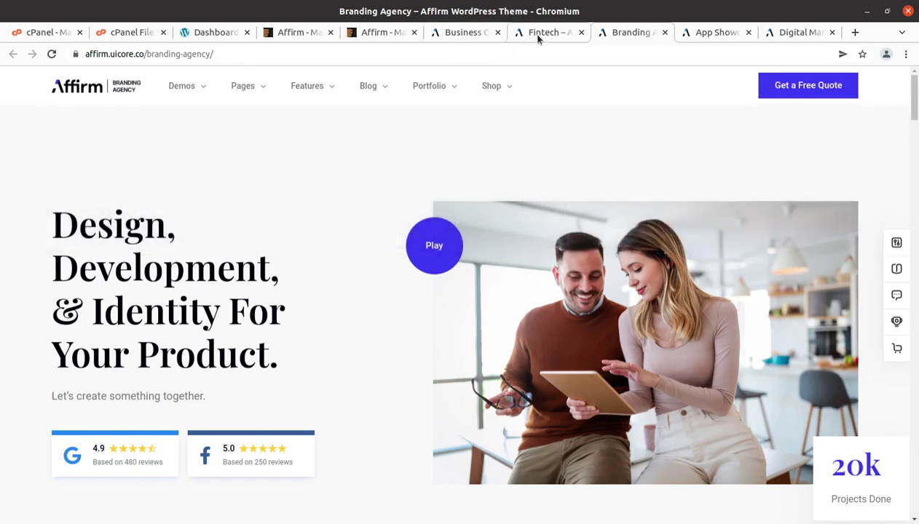
{"action": "left_click", "coordinate": [538, 38]}
{"action": "scroll", "coordinate": [216, 301], "scroll_direction": "up", "scroll_amount": 5}
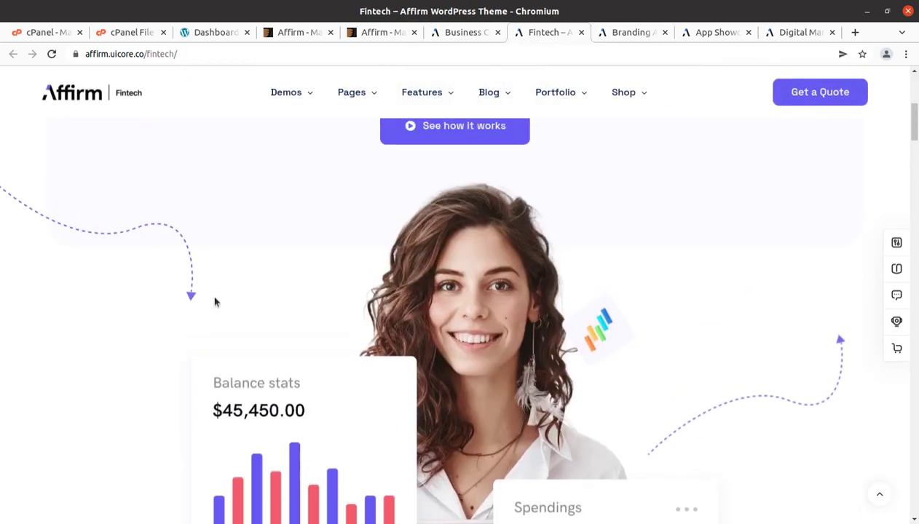
{"action": "scroll", "coordinate": [216, 303], "scroll_direction": "up", "scroll_amount": 2}
{"action": "scroll", "coordinate": [214, 303], "scroll_direction": "up", "scroll_amount": 3}
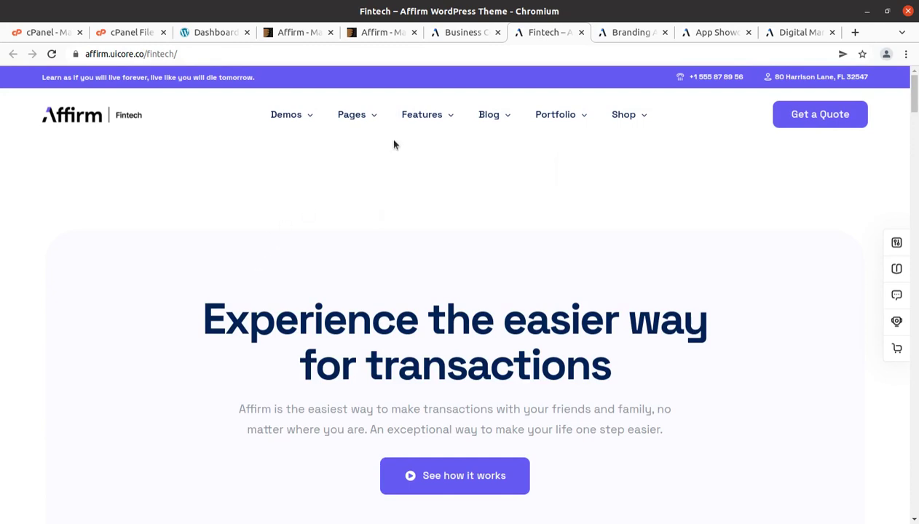
Scroll through the Business Consultant demo, then return to the Affirm ThemeForest page.
{"action": "left_click", "coordinate": [466, 34]}
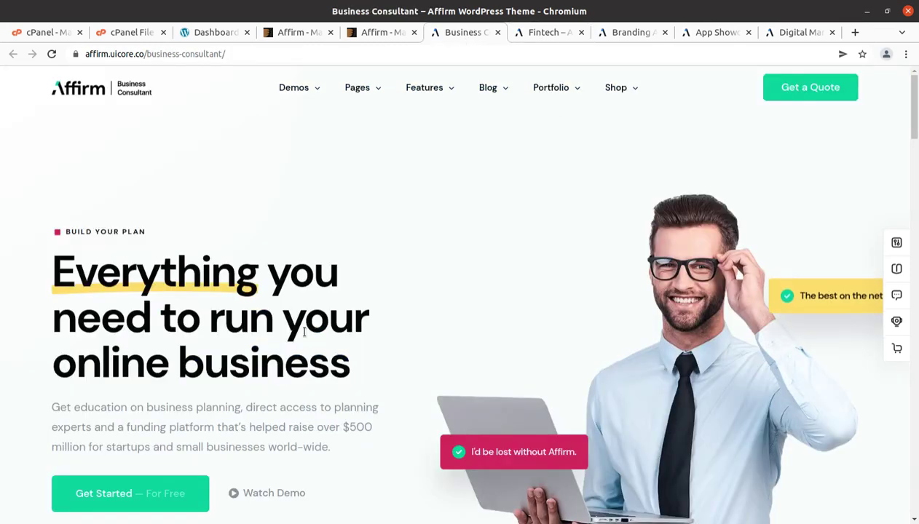
{"action": "scroll", "coordinate": [304, 333], "scroll_direction": "down", "scroll_amount": 3}
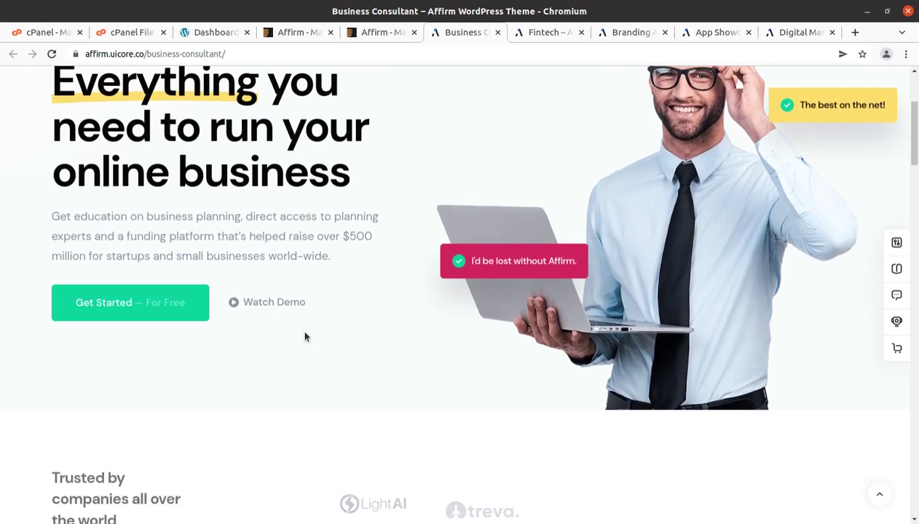
{"action": "scroll", "coordinate": [425, 222], "scroll_direction": "down", "scroll_amount": 3}
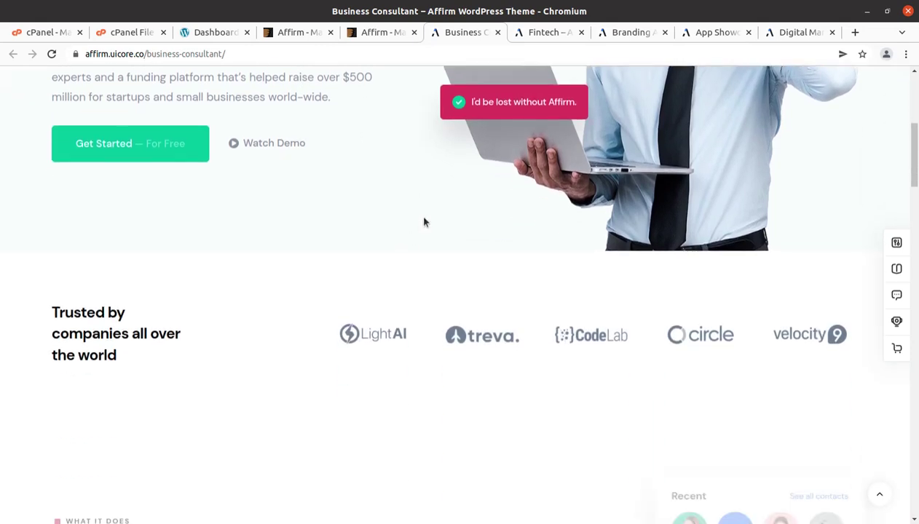
{"action": "scroll", "coordinate": [454, 350], "scroll_direction": "down", "scroll_amount": 5}
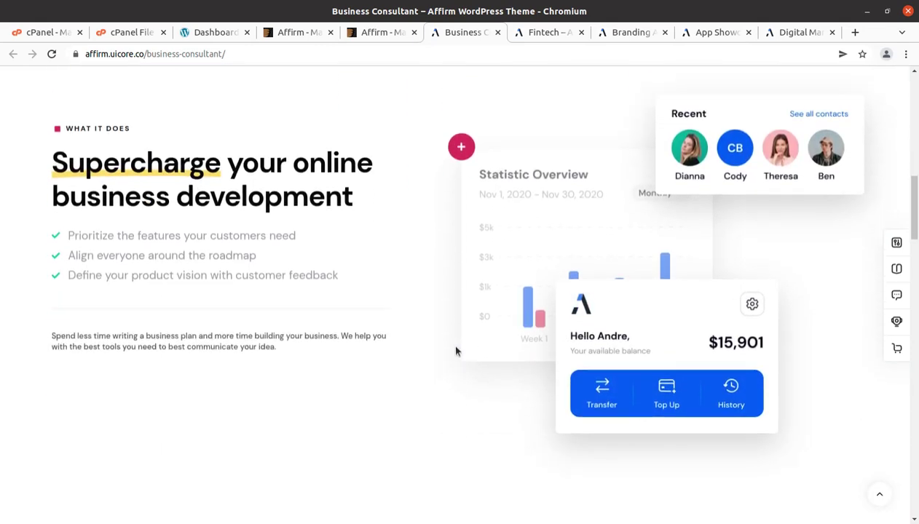
{"action": "scroll", "coordinate": [456, 352], "scroll_direction": "down", "scroll_amount": 3}
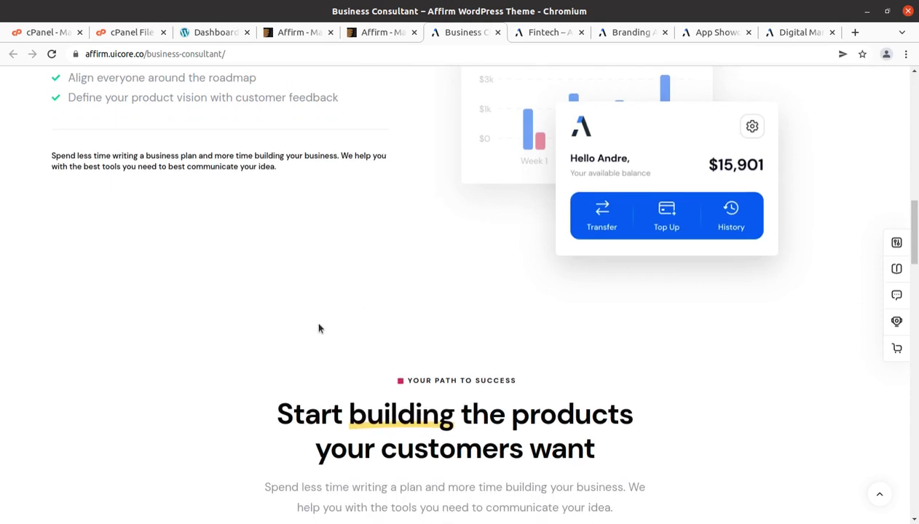
{"action": "scroll", "coordinate": [319, 329], "scroll_direction": "down", "scroll_amount": 3}
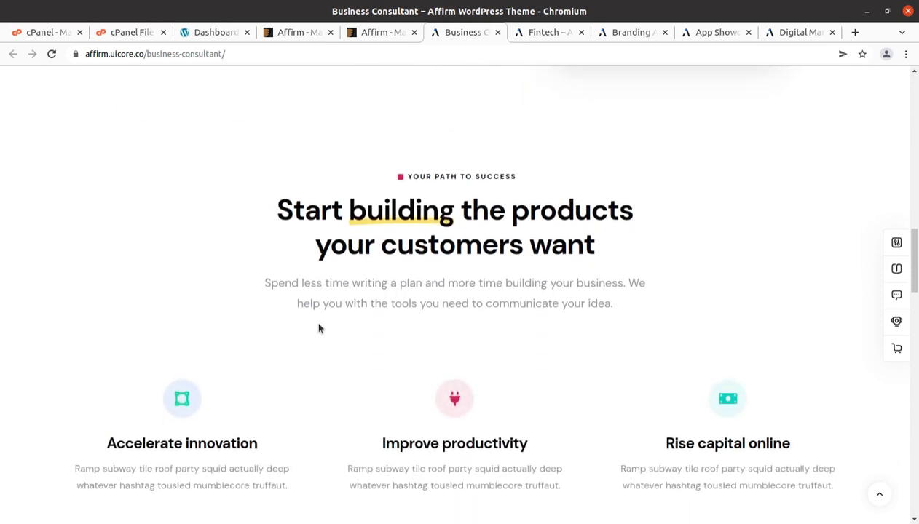
{"action": "scroll", "coordinate": [318, 329], "scroll_direction": "down", "scroll_amount": 5}
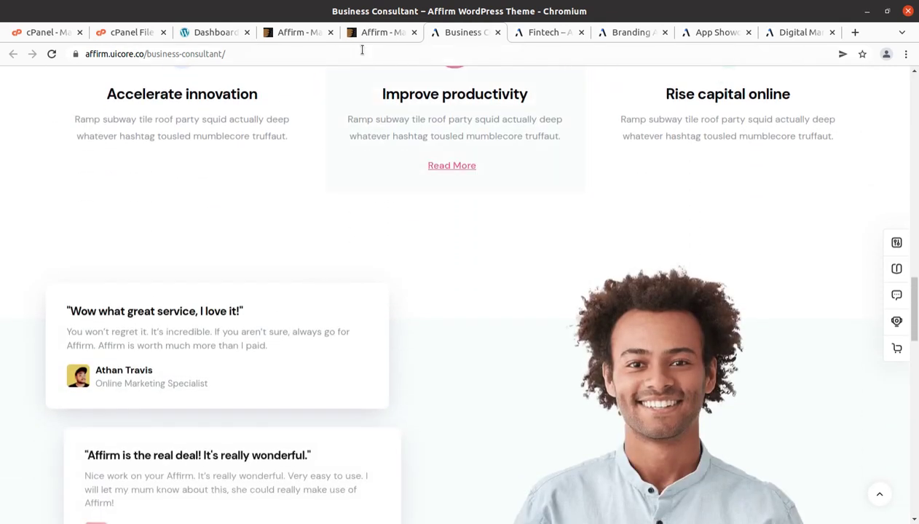
{"action": "left_click", "coordinate": [292, 32]}
{"action": "scroll", "coordinate": [302, 291], "scroll_direction": "up", "scroll_amount": 1}
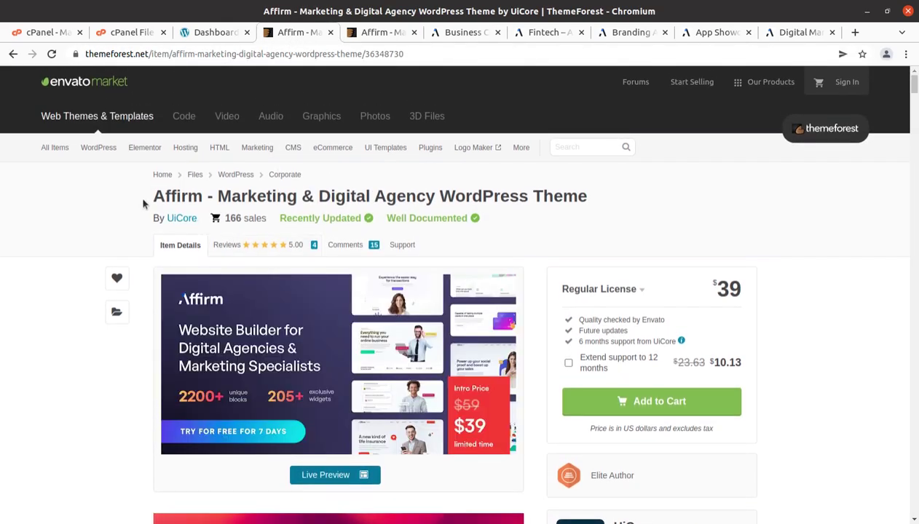
Highlight the Affirm theme title and glance at its live preview.
{"action": "left_click_drag", "start_coordinate": [151, 197], "coordinate": [590, 209]}
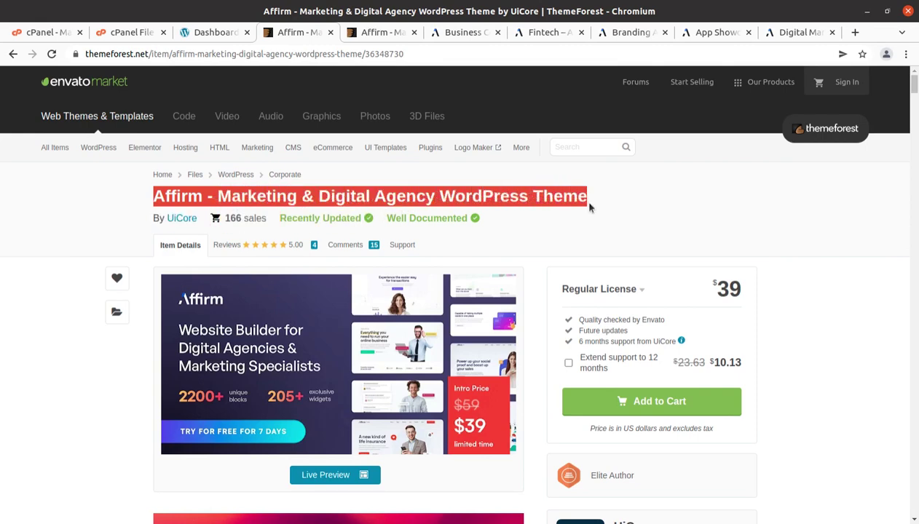
{"action": "left_click", "coordinate": [385, 33]}
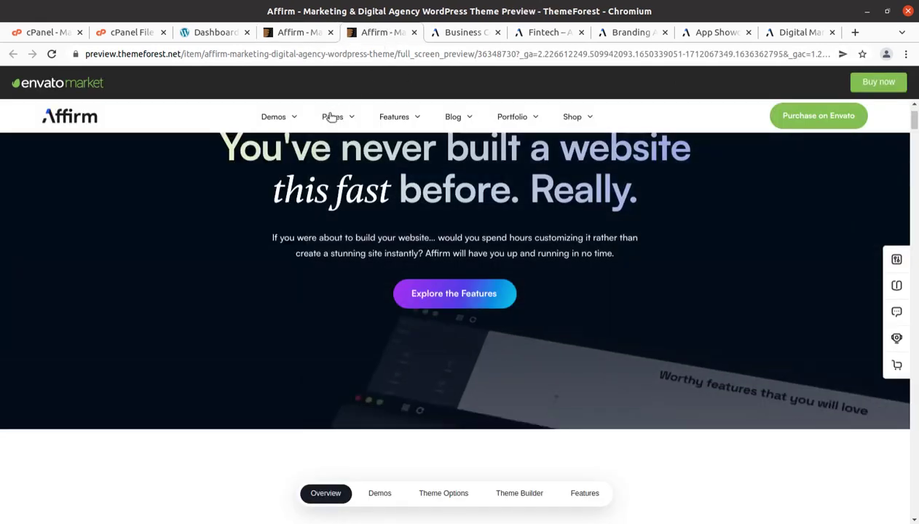
{"action": "mouse_move", "coordinate": [289, 122]}
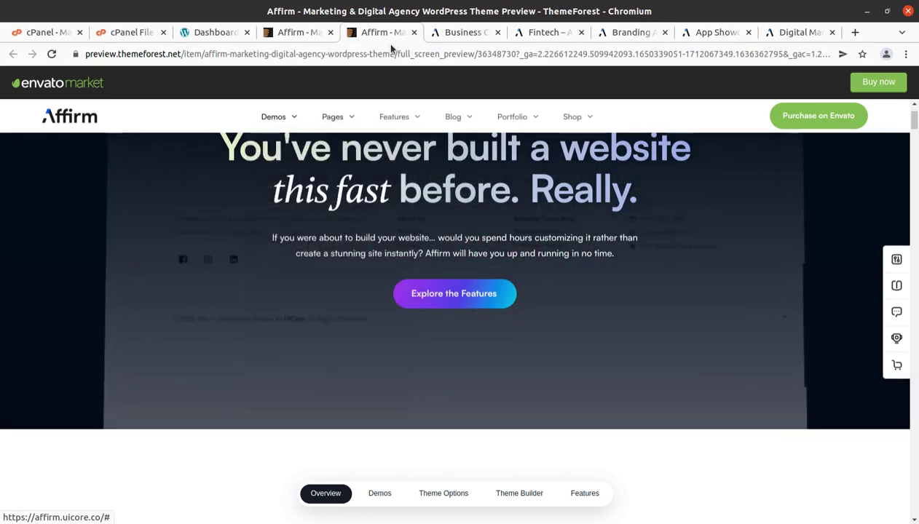
{"action": "left_click", "coordinate": [295, 32]}
Review the item details, noting the 10 March 2022 publish and 8 April 2022 update dates.
{"action": "scroll", "coordinate": [586, 384], "scroll_direction": "down", "scroll_amount": 5}
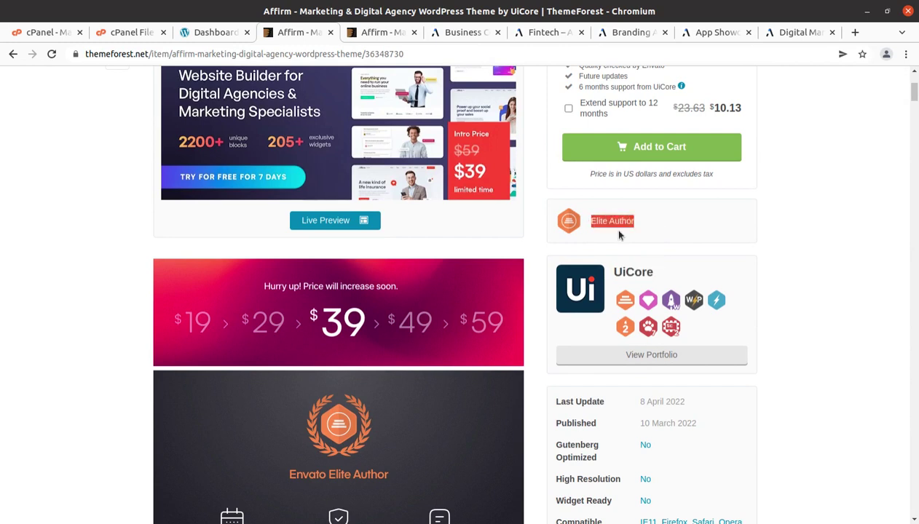
{"action": "scroll", "coordinate": [659, 251], "scroll_direction": "up", "scroll_amount": 3}
{"action": "scroll", "coordinate": [660, 293], "scroll_direction": "down", "scroll_amount": 4}
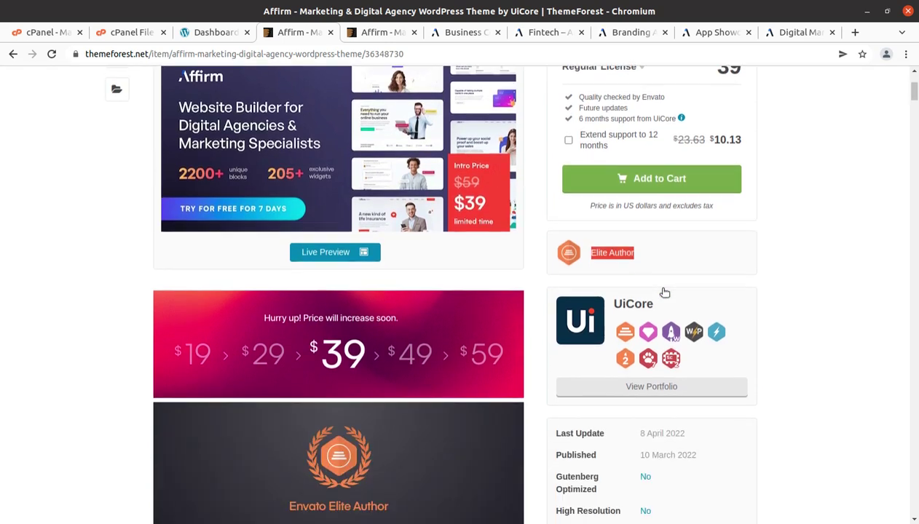
{"action": "left_click_drag", "start_coordinate": [698, 359], "coordinate": [640, 359]}
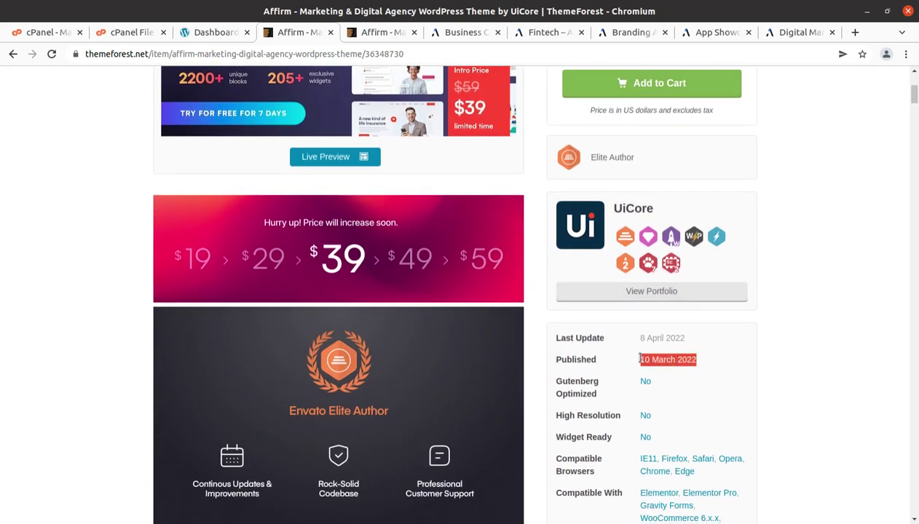
{"action": "left_click_drag", "start_coordinate": [704, 339], "coordinate": [635, 339]}
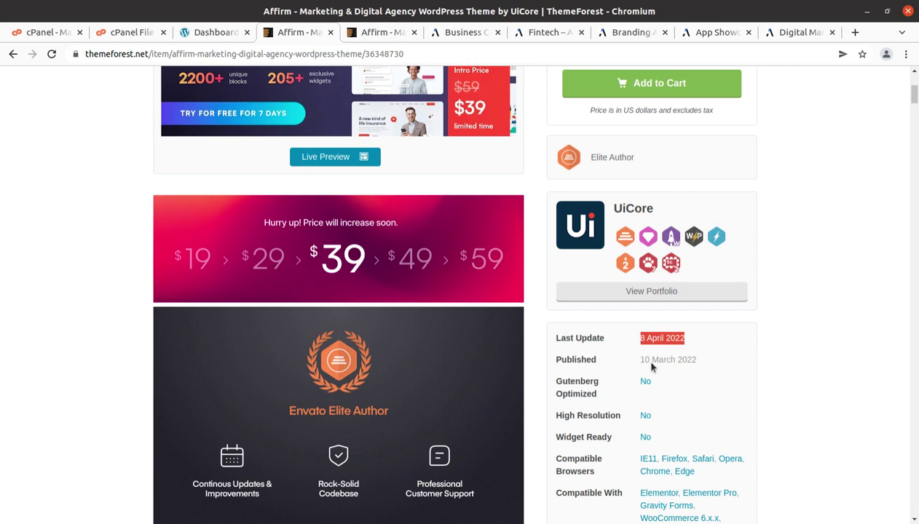
{"action": "scroll", "coordinate": [660, 400], "scroll_direction": "down", "scroll_amount": 3}
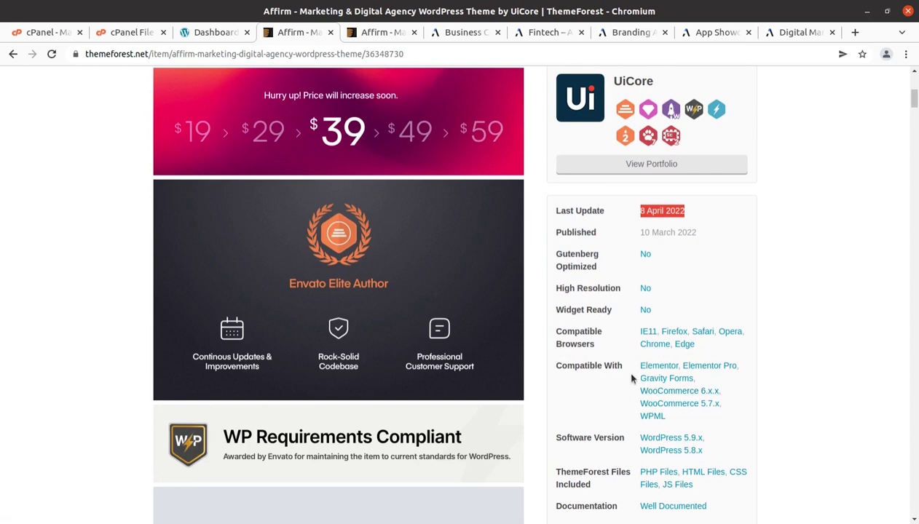
{"action": "scroll", "coordinate": [603, 408], "scroll_direction": "down", "scroll_amount": 3}
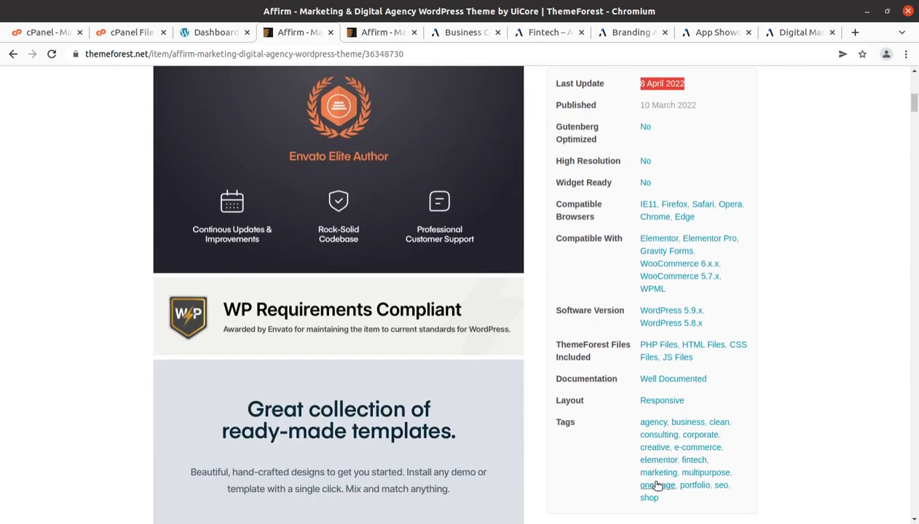
{"action": "scroll", "coordinate": [611, 449], "scroll_direction": "up", "scroll_amount": 9}
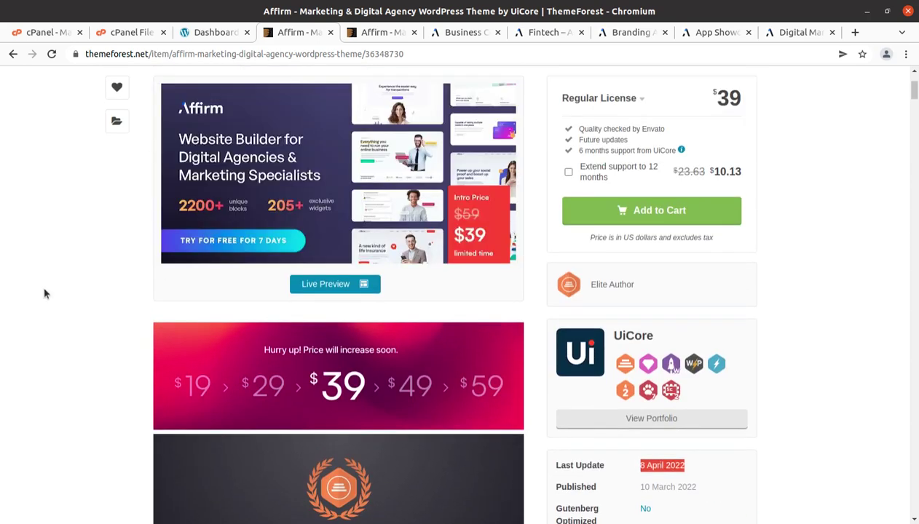
{"action": "scroll", "coordinate": [43, 283], "scroll_direction": "up", "scroll_amount": 3}
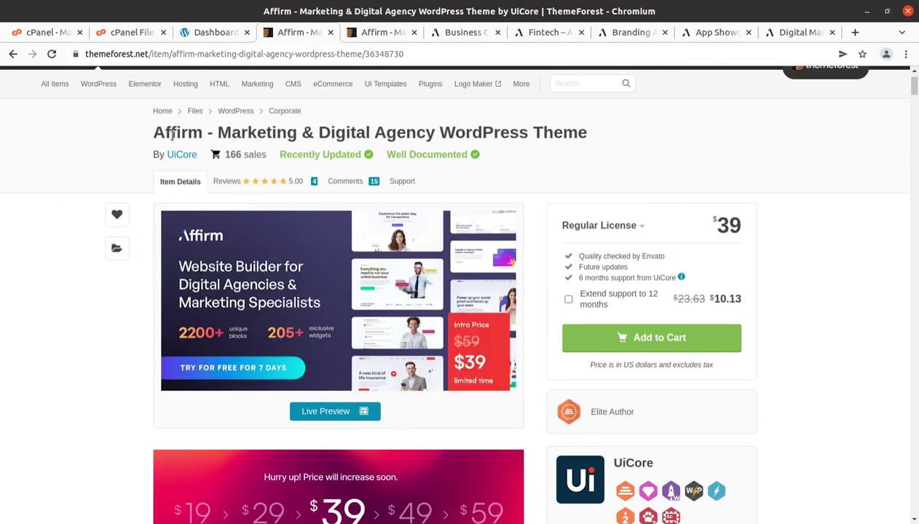
Flip through the preview, Business Consultant, Fintech, Branding Agency, App Showcase and Digital Marketing tabs.
{"action": "left_click", "coordinate": [382, 32]}
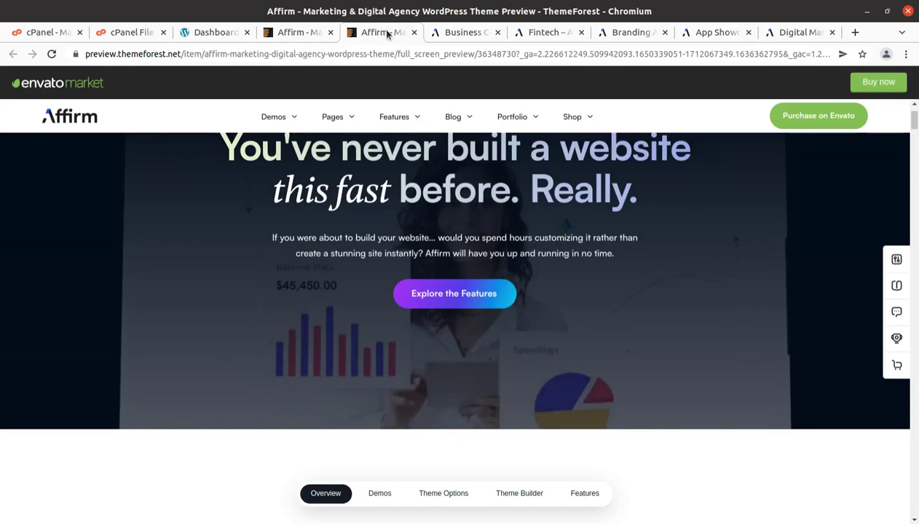
{"action": "left_click", "coordinate": [466, 32]}
{"action": "left_click", "coordinate": [561, 32]}
{"action": "left_click", "coordinate": [616, 32]}
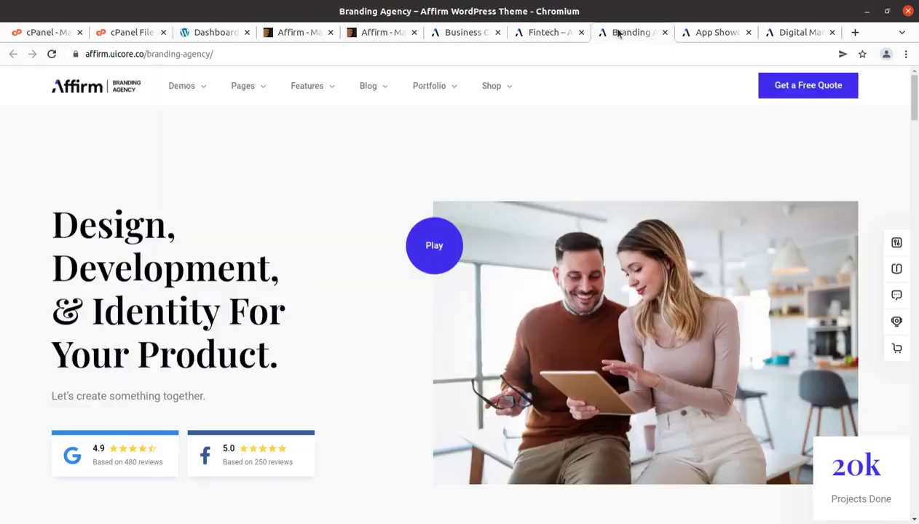
{"action": "left_click", "coordinate": [710, 34]}
{"action": "left_click", "coordinate": [782, 34]}
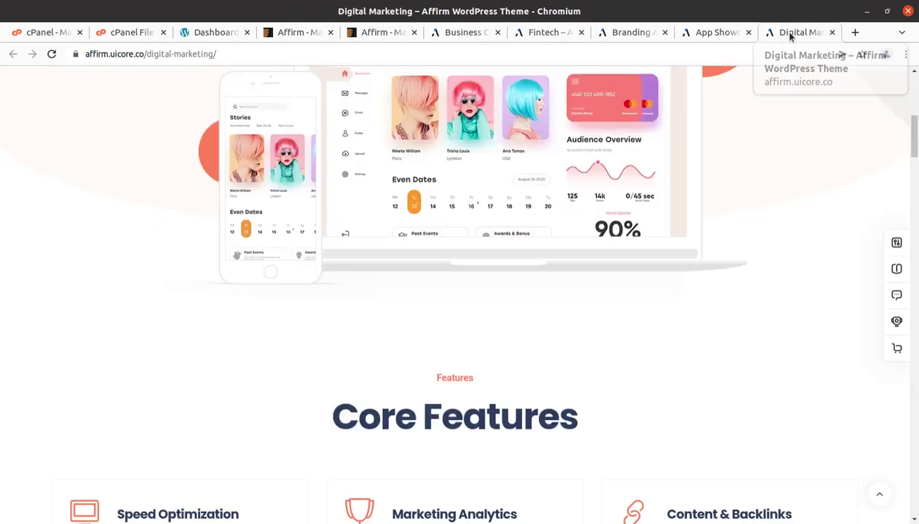
Go back through App Showcase, Branding Agency and Fintech to the Business Consultant demo.
{"action": "left_click", "coordinate": [723, 37]}
{"action": "left_click", "coordinate": [638, 37]}
{"action": "left_click", "coordinate": [526, 38]}
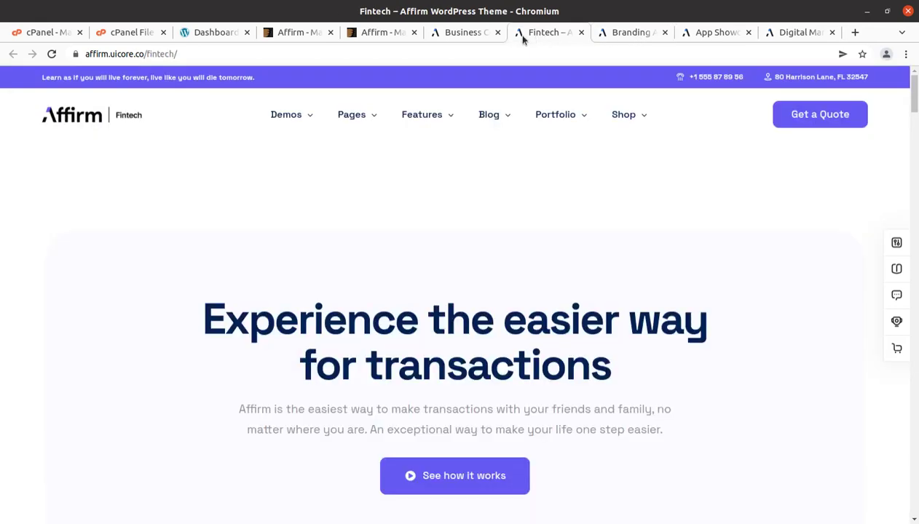
{"action": "left_click", "coordinate": [463, 32]}
{"action": "scroll", "coordinate": [296, 277], "scroll_direction": "up", "scroll_amount": 3}
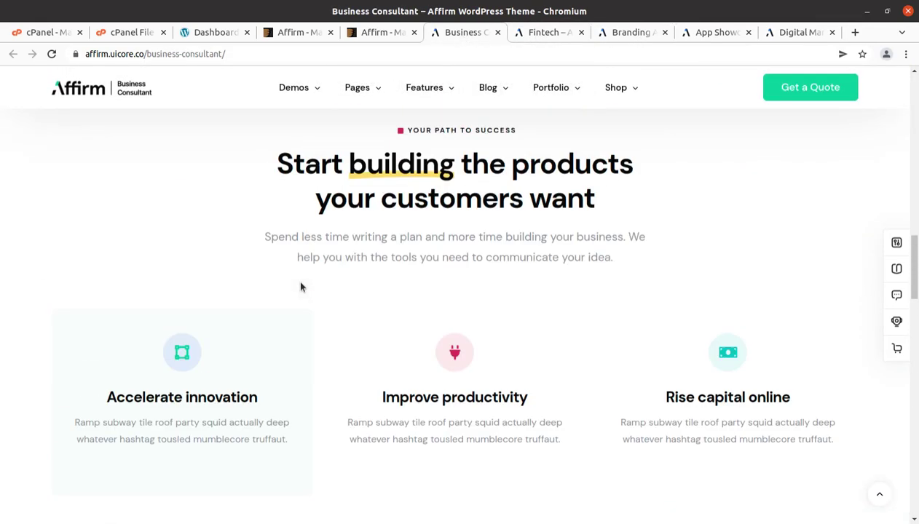
{"action": "scroll", "coordinate": [300, 285], "scroll_direction": "up", "scroll_amount": 1}
{"action": "scroll", "coordinate": [300, 283], "scroll_direction": "up", "scroll_amount": 5}
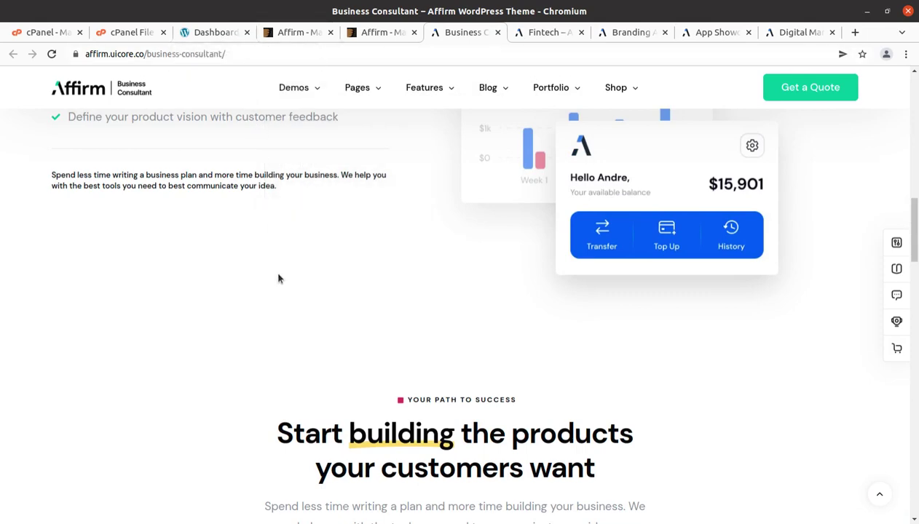
{"action": "scroll", "coordinate": [268, 293], "scroll_direction": "up", "scroll_amount": 3}
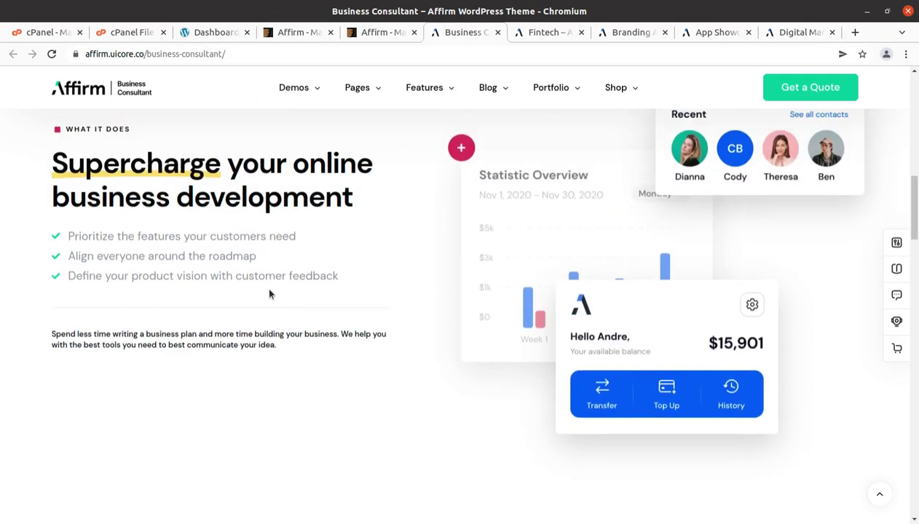
Confirm the dashboard's At a Glance panel shows WordPress 5.9.3, then bring up Files.
{"action": "left_click", "coordinate": [214, 33]}
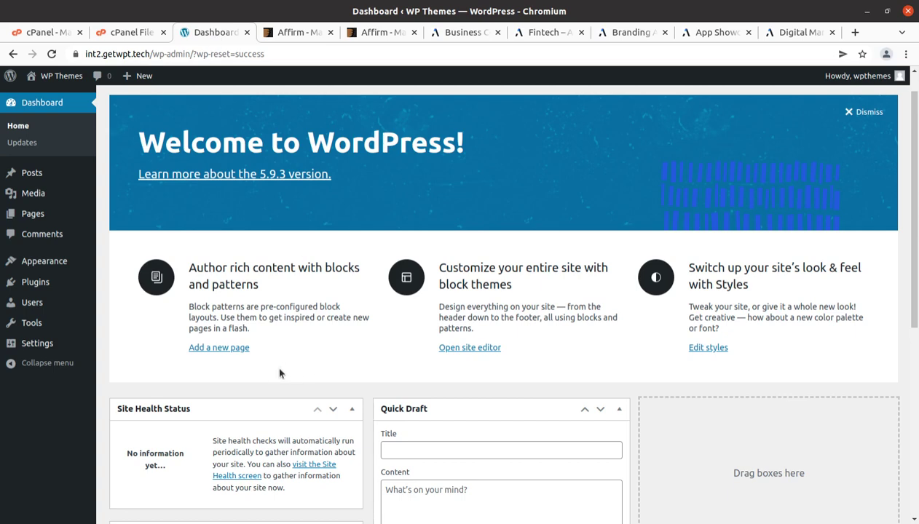
{"action": "scroll", "coordinate": [276, 370], "scroll_direction": "up", "scroll_amount": 1}
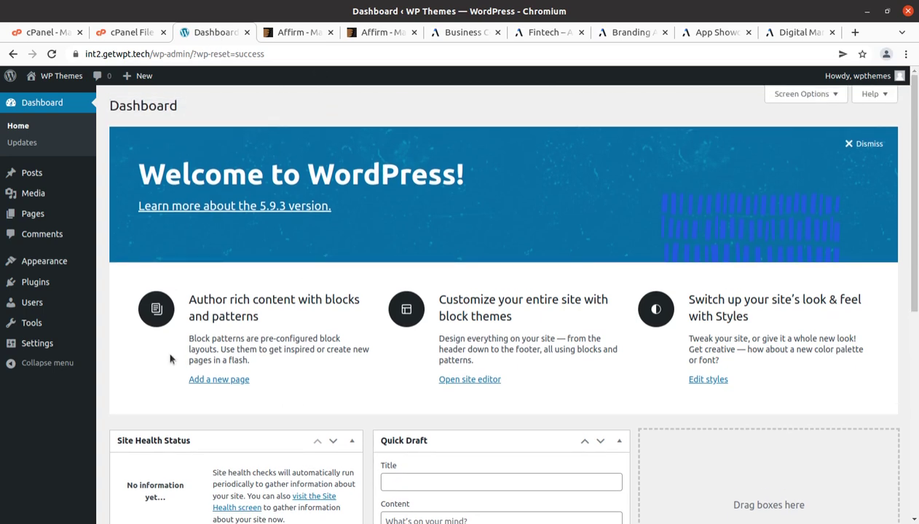
{"action": "scroll", "coordinate": [292, 332], "scroll_direction": "down", "scroll_amount": 3}
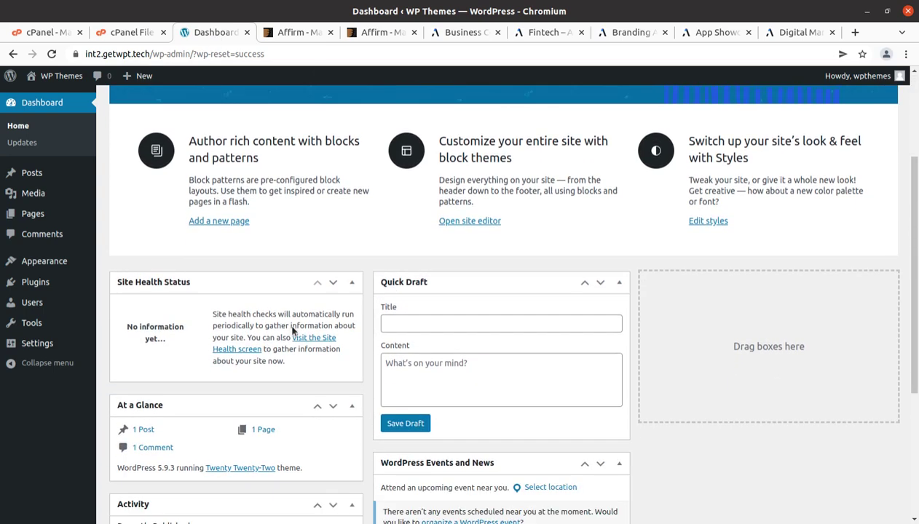
{"action": "scroll", "coordinate": [292, 332], "scroll_direction": "down", "scroll_amount": 1}
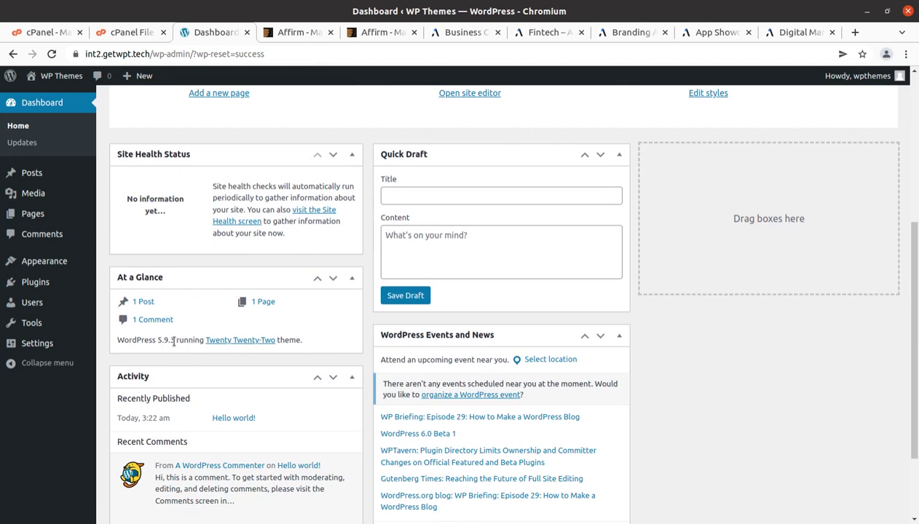
{"action": "left_click_drag", "start_coordinate": [176, 340], "coordinate": [157, 340]}
{"action": "key", "text": "alt+Tab"}
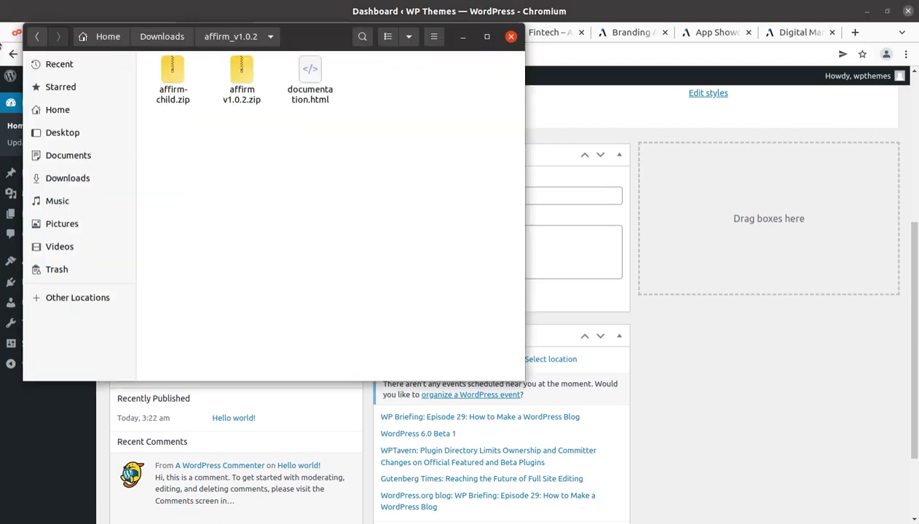
Select affirm v1.0.2.zip in the affirm_v1.0.2 folder, then minimize Files.
{"action": "left_click", "coordinate": [175, 84]}
{"action": "left_click", "coordinate": [242, 87]}
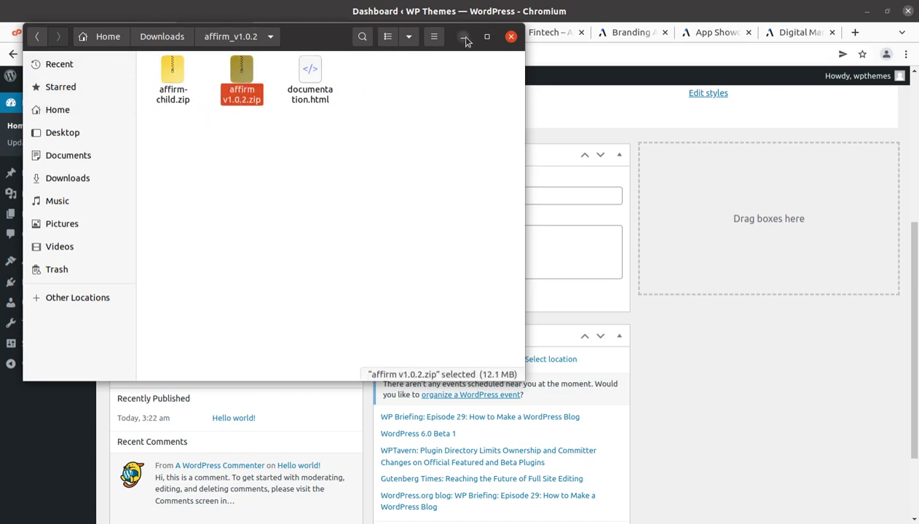
{"action": "left_click", "coordinate": [259, 159]}
{"action": "left_click", "coordinate": [243, 108]}
{"action": "left_click", "coordinate": [463, 36]}
Go to Appearance > Themes > Add New and open the Upload Theme panel.
{"action": "scroll", "coordinate": [62, 458], "scroll_direction": "up", "scroll_amount": 1}
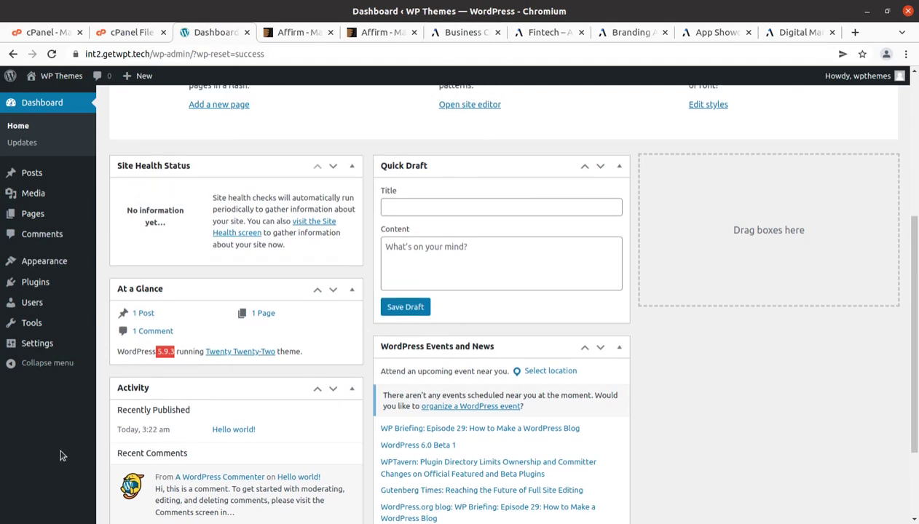
{"action": "mouse_move", "coordinate": [45, 262]}
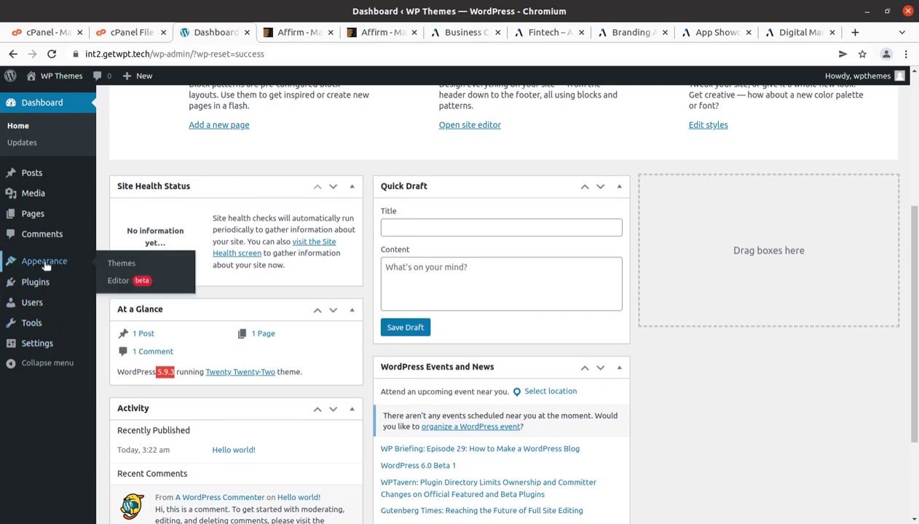
{"action": "left_click", "coordinate": [125, 266]}
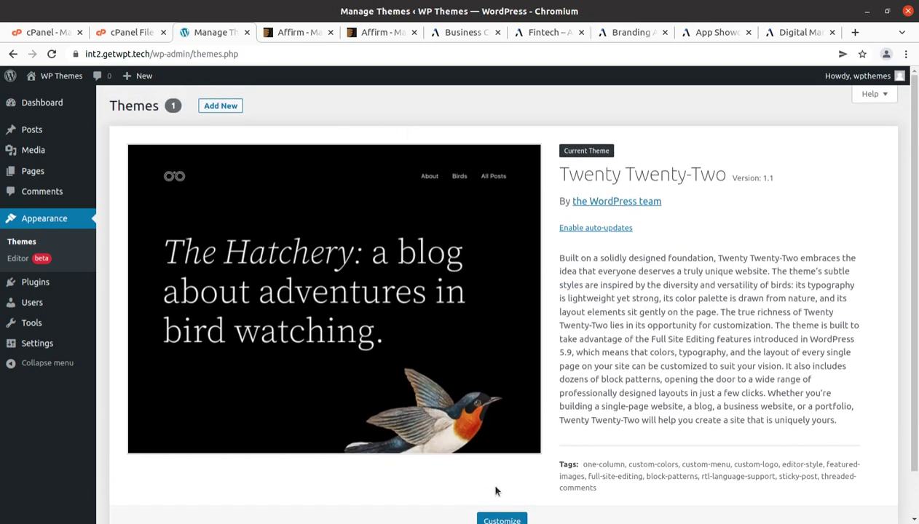
{"action": "left_click", "coordinate": [220, 107]}
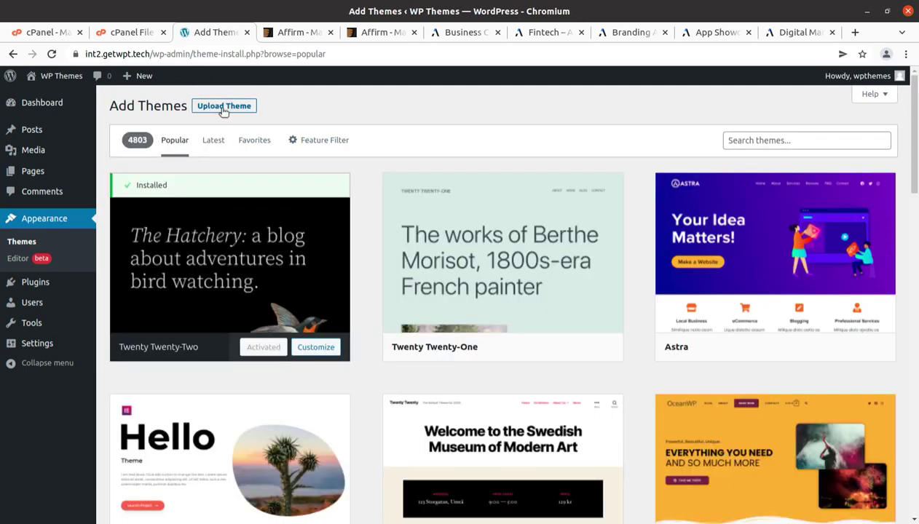
{"action": "left_click", "coordinate": [222, 107]}
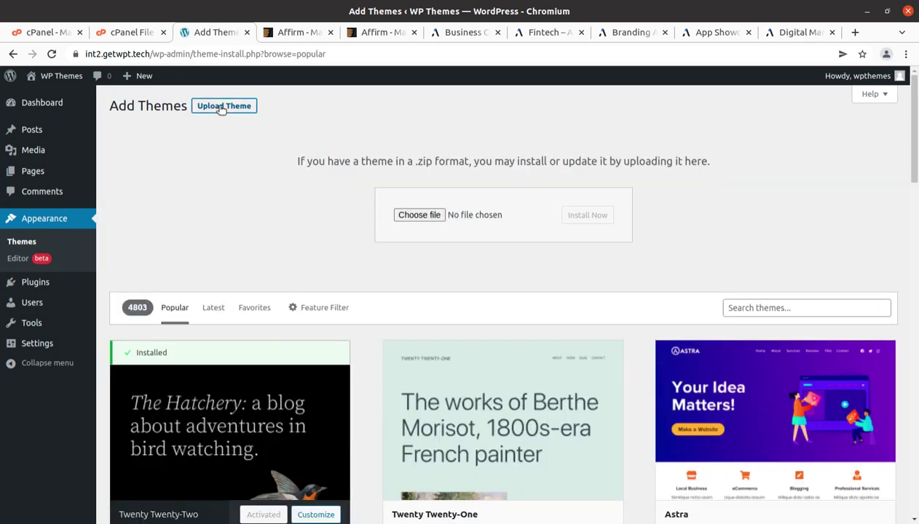
Browse to affirm v1.0.2.zip in the file chooser, then cancel without uploading.
{"action": "left_click", "coordinate": [410, 211]}
{"action": "double_click", "coordinate": [246, 79]}
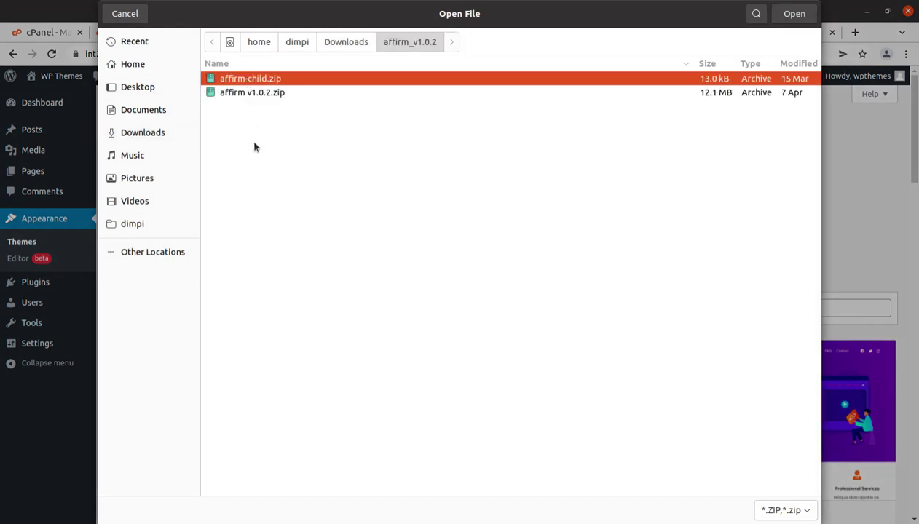
{"action": "left_click", "coordinate": [264, 93]}
{"action": "left_click", "coordinate": [125, 14]}
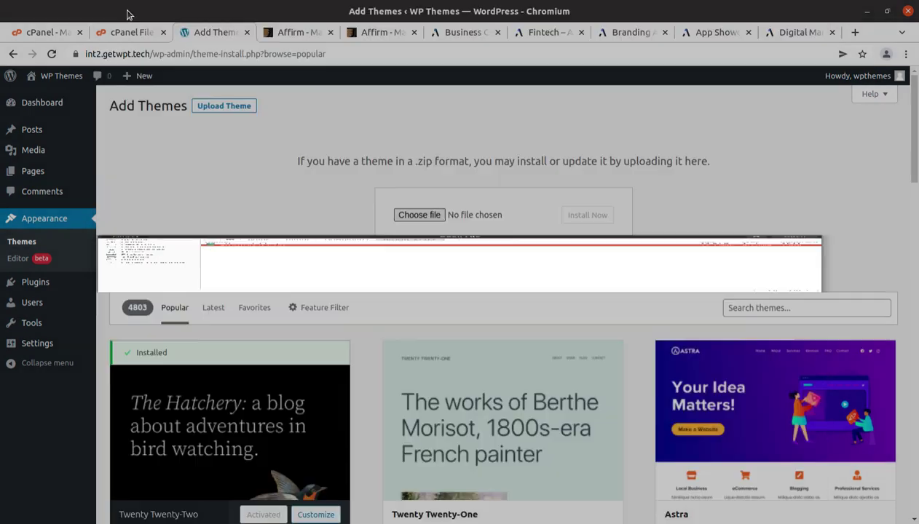
{"action": "left_click", "coordinate": [137, 33]}
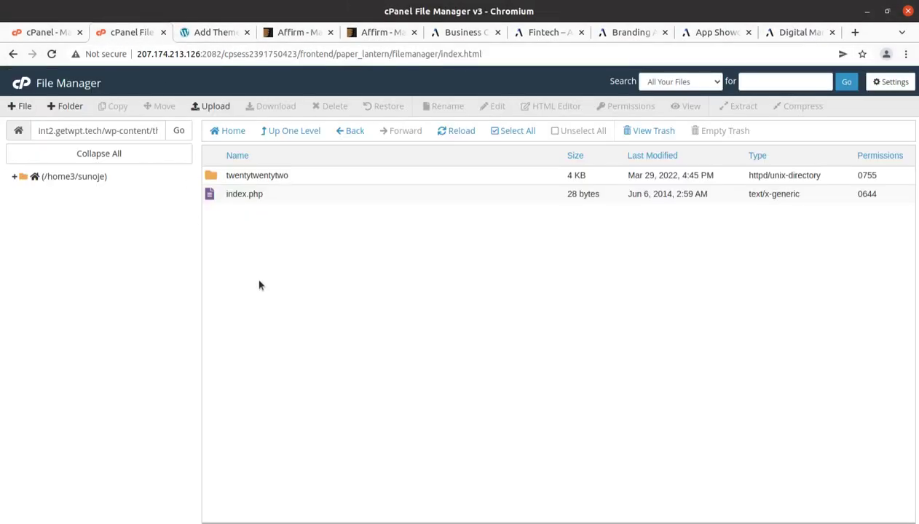
Upload affirm v1.0.2.zip from the affirm_v1.0.2 folder into wp-content/themes.
{"action": "left_click_drag", "start_coordinate": [104, 132], "coordinate": [173, 153]}
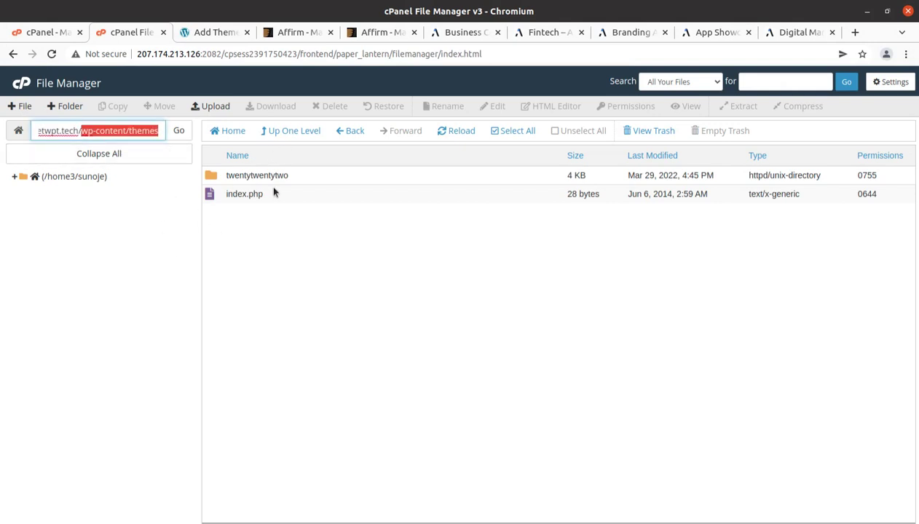
{"action": "left_click", "coordinate": [215, 108]}
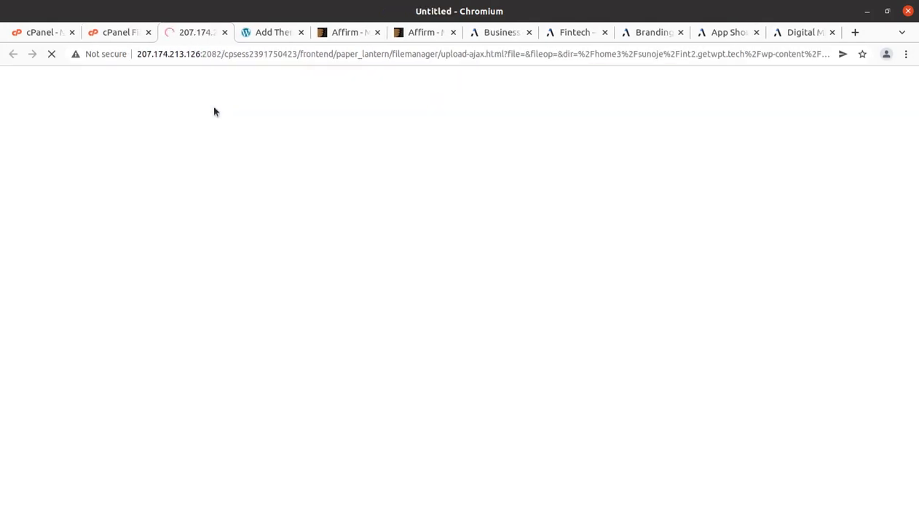
{"action": "left_click", "coordinate": [454, 278]}
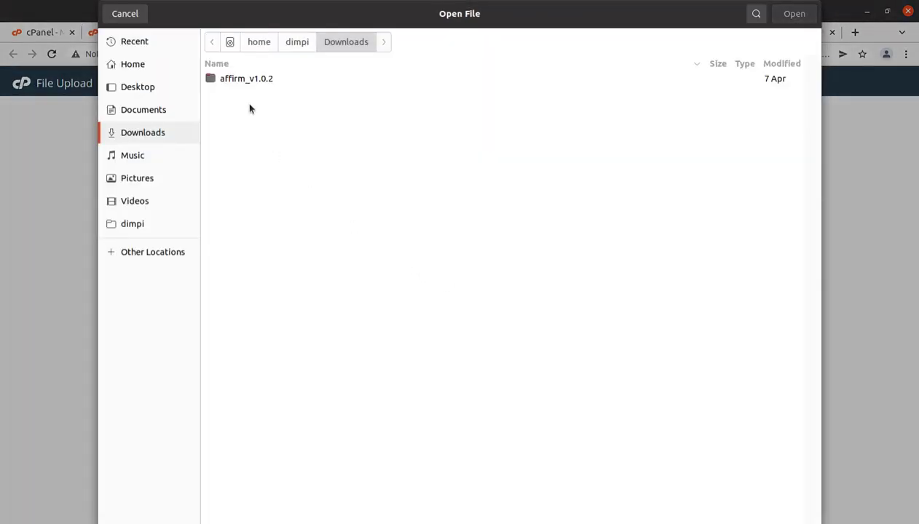
{"action": "double_click", "coordinate": [255, 80]}
{"action": "left_click", "coordinate": [255, 93]}
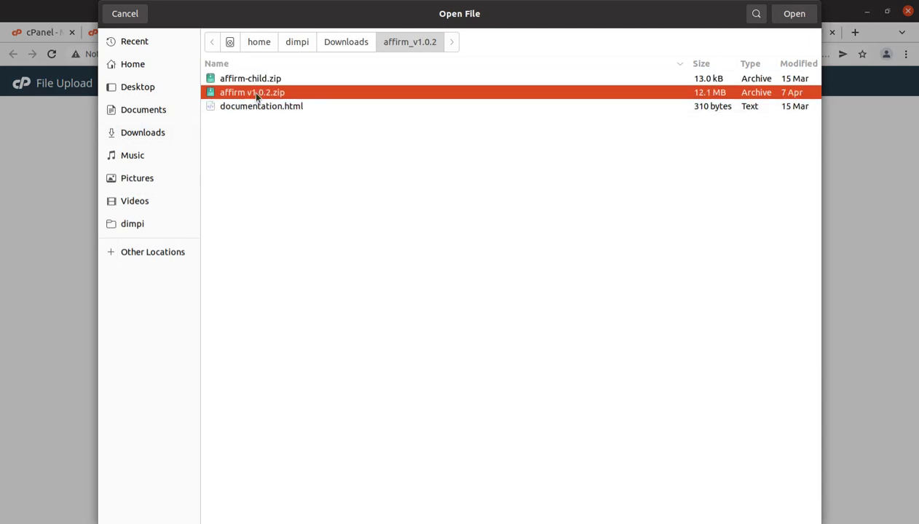
{"action": "left_click", "coordinate": [794, 14]}
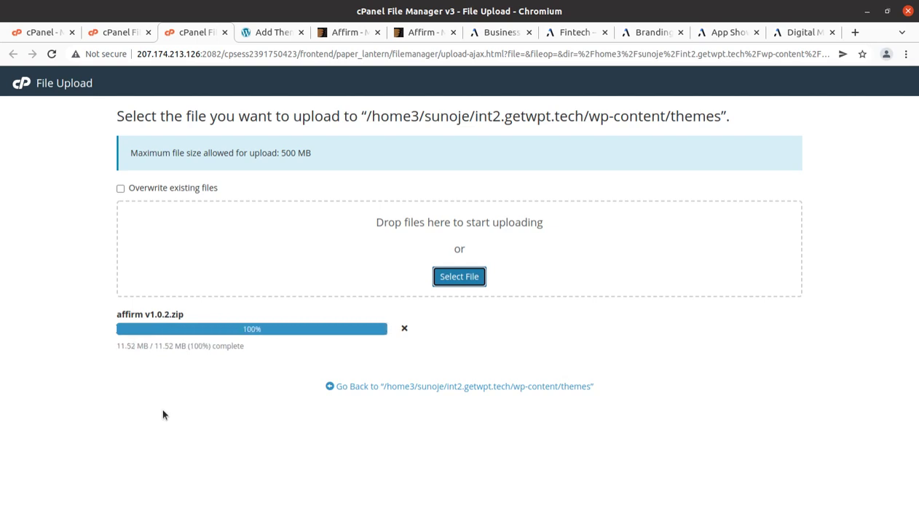
Extract affirm v1.0.2.zip into the themes folder and reload the file listing.
{"action": "left_click", "coordinate": [252, 329]}
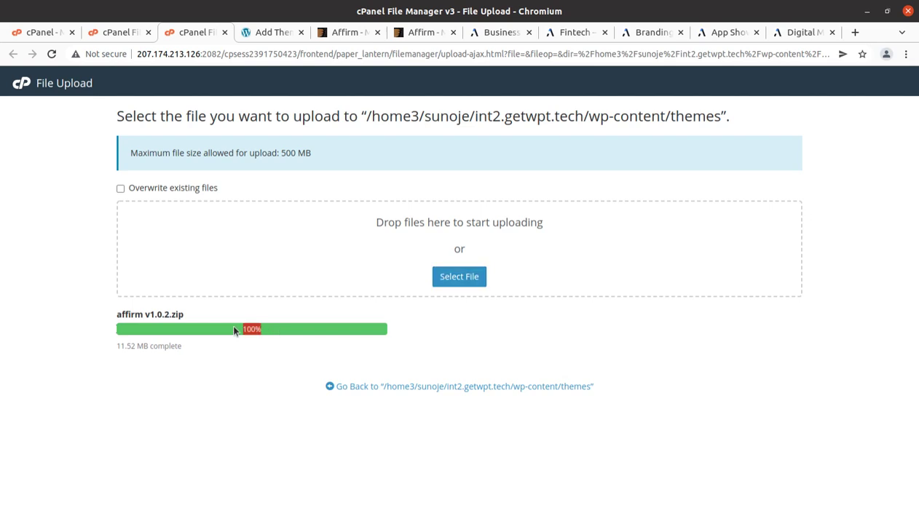
{"action": "left_click", "coordinate": [356, 389]}
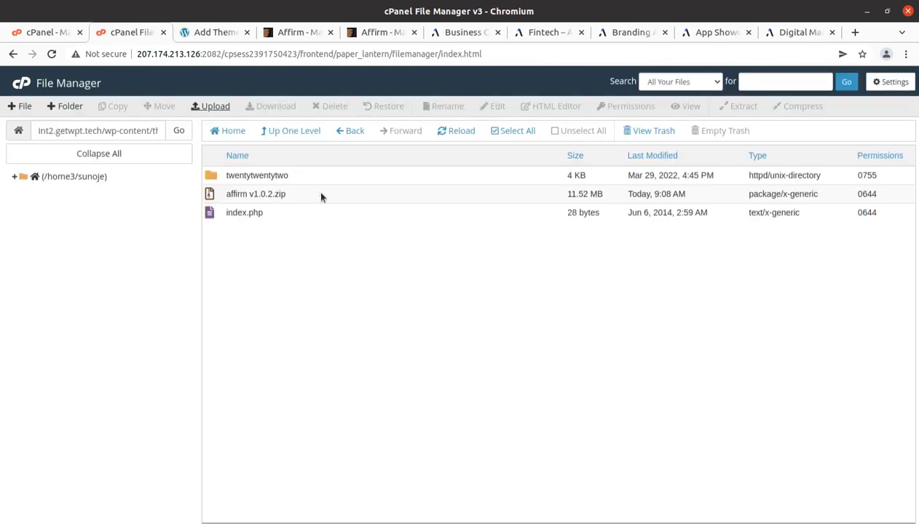
{"action": "right_click", "coordinate": [321, 196]}
{"action": "left_click", "coordinate": [350, 325]}
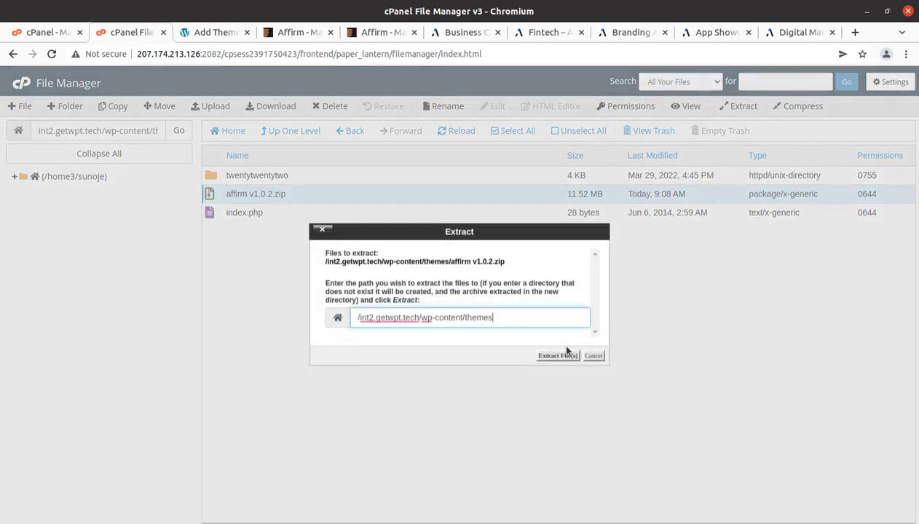
{"action": "left_click", "coordinate": [557, 355]}
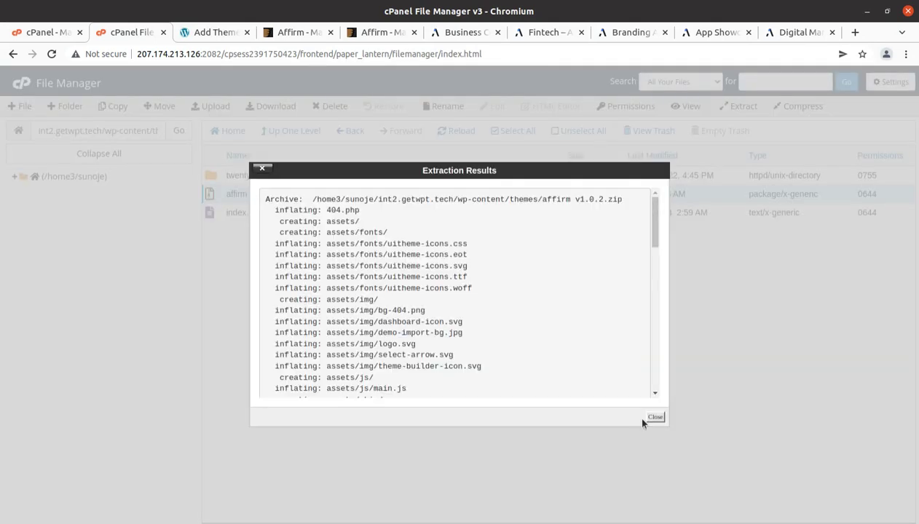
{"action": "left_click", "coordinate": [654, 417]}
{"action": "left_click", "coordinate": [448, 135]}
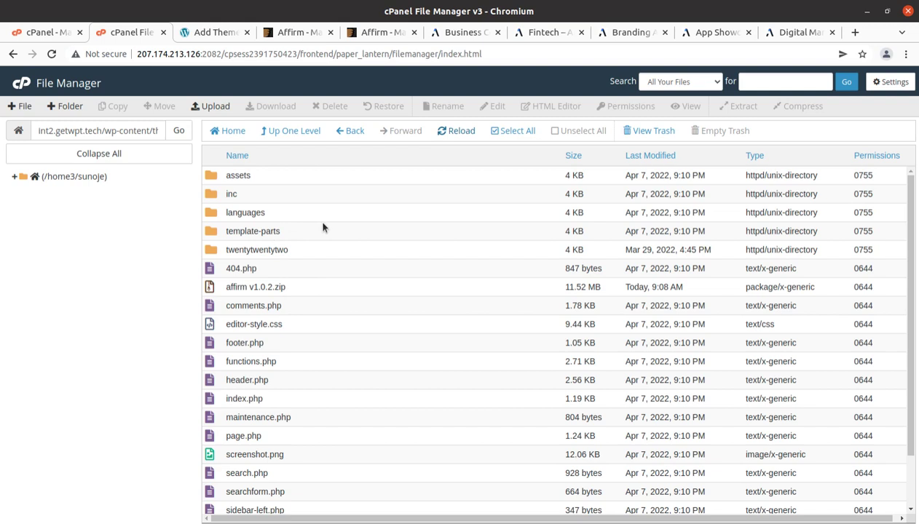
Go up to wp-content and reopen the themes folder to see the new affirm folder.
{"action": "left_click", "coordinate": [293, 132]}
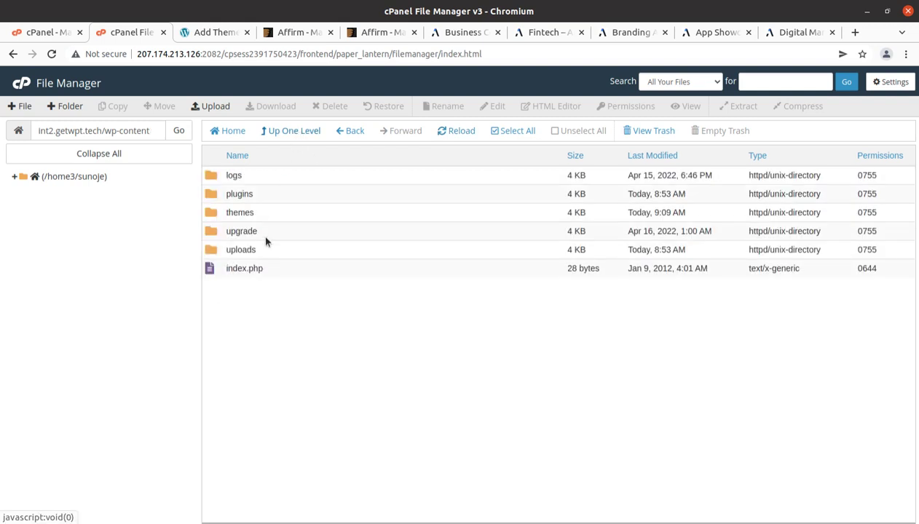
{"action": "double_click", "coordinate": [274, 215]}
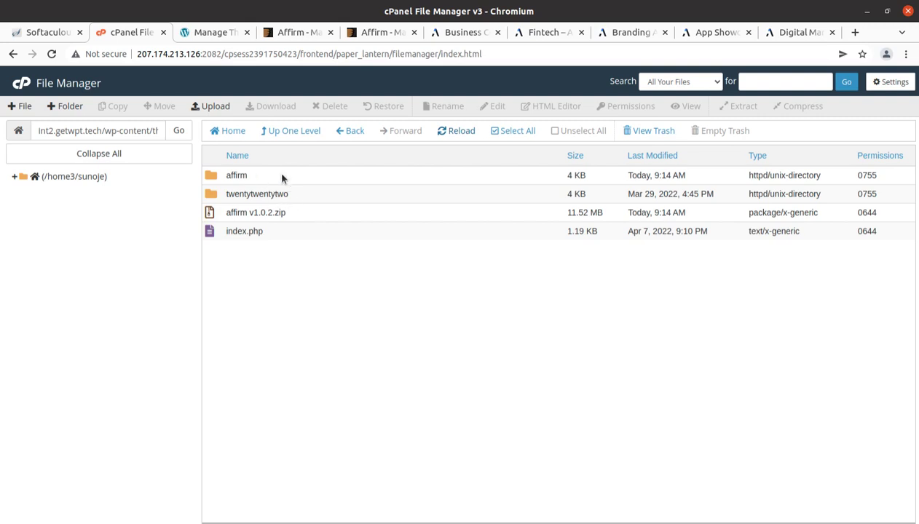
Check the Add Themes page, then inspect the extracted affirm theme folder in cPanel.
{"action": "left_click", "coordinate": [211, 32]}
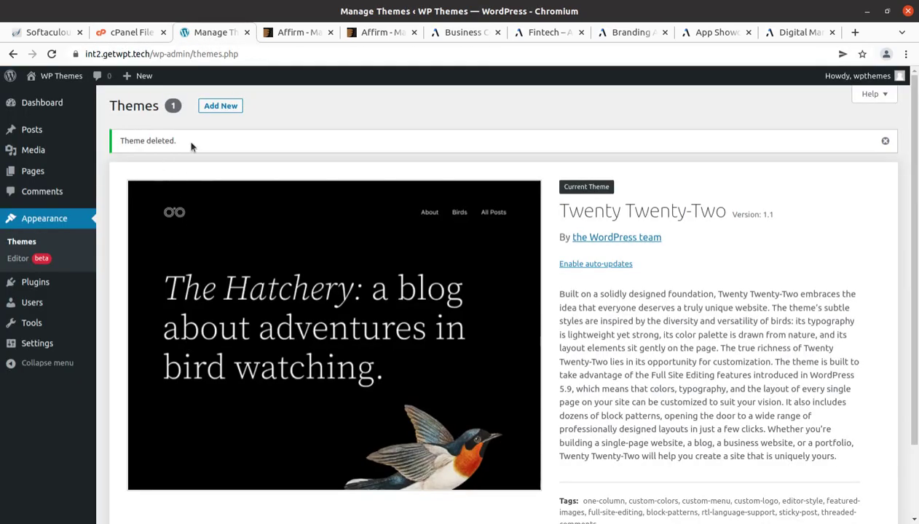
{"action": "left_click", "coordinate": [217, 106]}
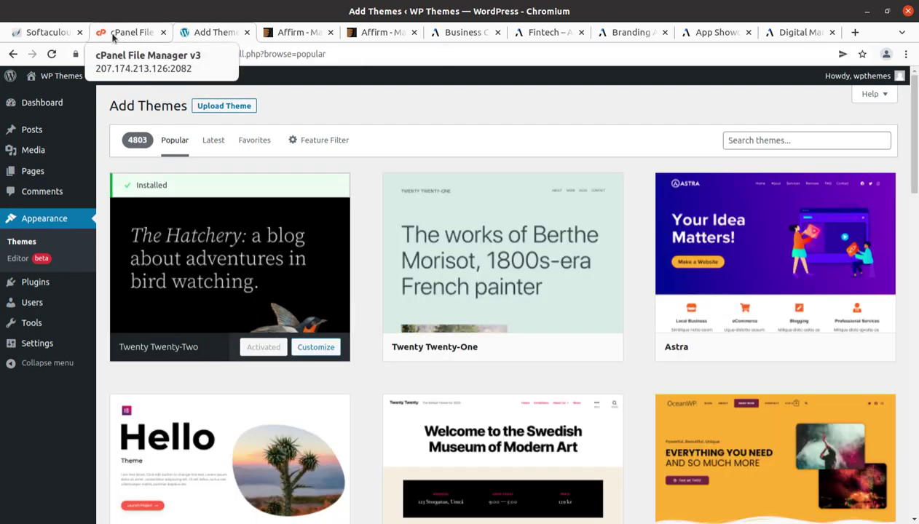
{"action": "left_click", "coordinate": [125, 32]}
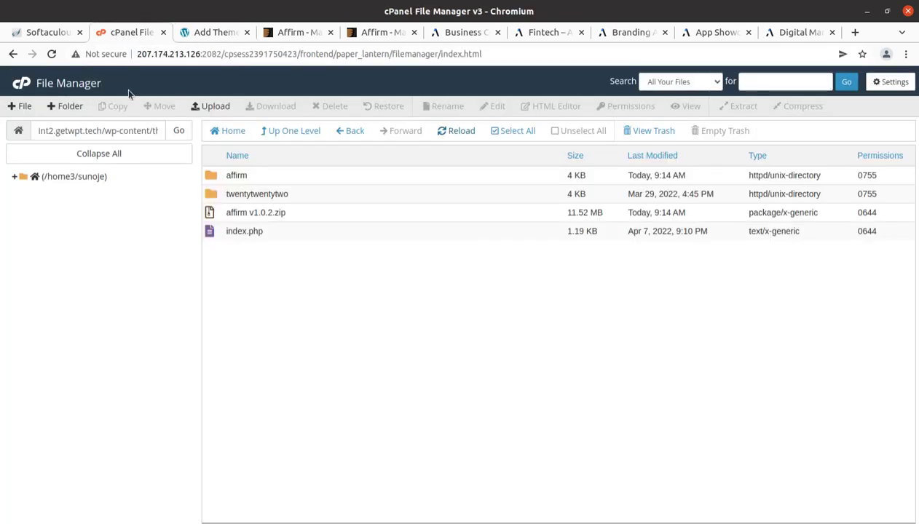
{"action": "double_click", "coordinate": [292, 181]}
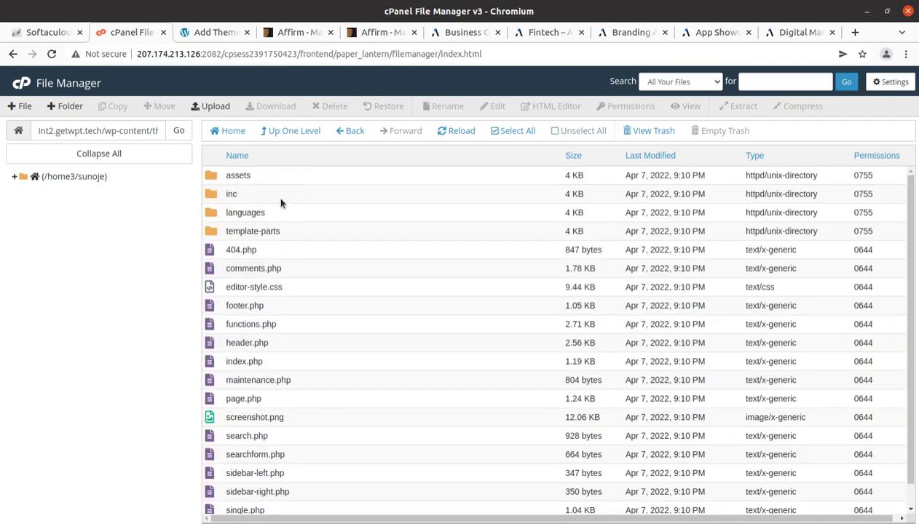
{"action": "scroll", "coordinate": [329, 309], "scroll_direction": "down", "scroll_amount": 1}
{"action": "scroll", "coordinate": [329, 308], "scroll_direction": "up", "scroll_amount": 1}
{"action": "left_click", "coordinate": [291, 132]}
Trash the leftover affirm v1.0.2.zip archive and return to the WordPress Add Themes page.
{"action": "left_click", "coordinate": [301, 215]}
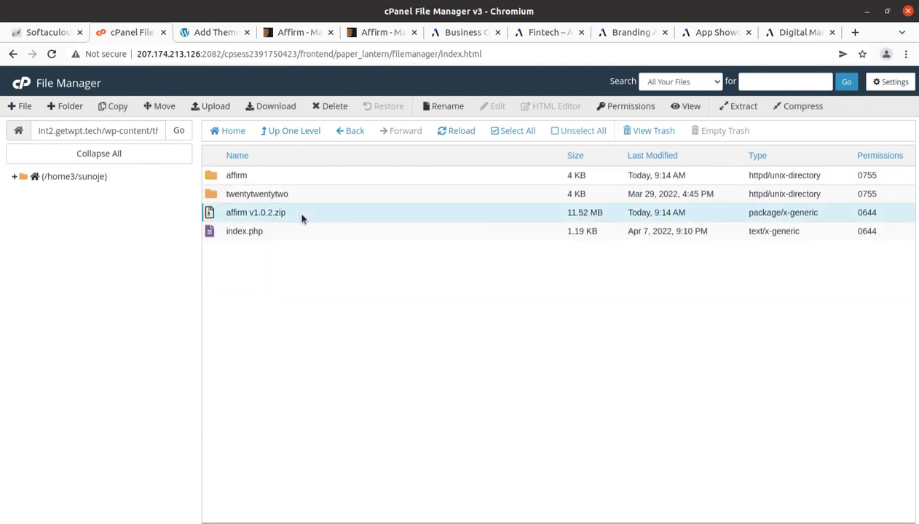
{"action": "left_click", "coordinate": [331, 106]}
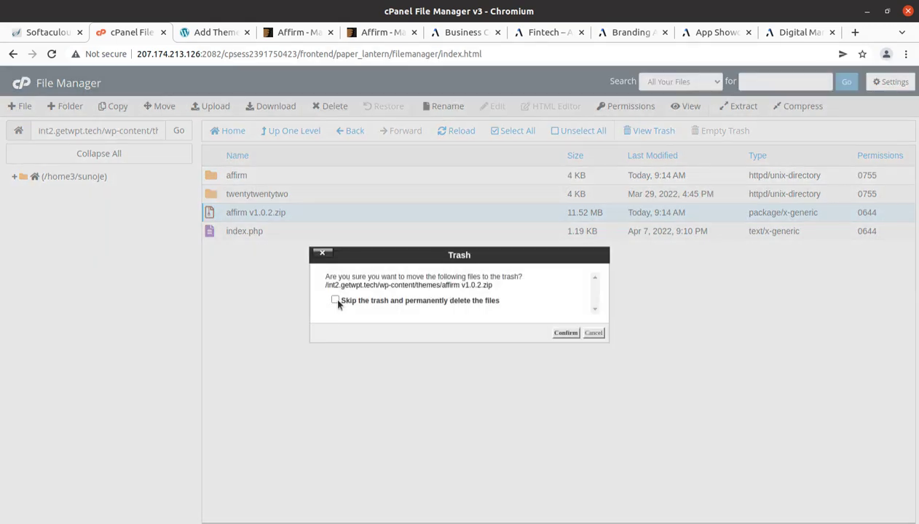
{"action": "left_click", "coordinate": [557, 336]}
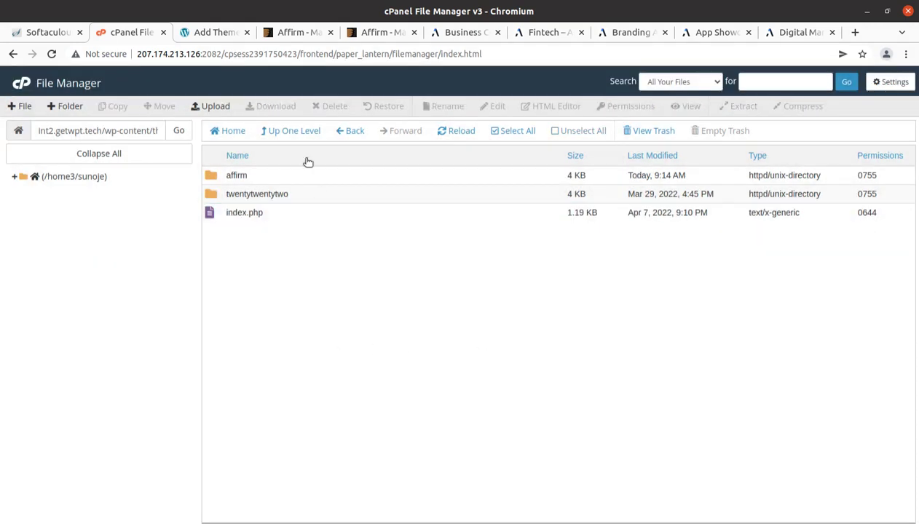
{"action": "left_click", "coordinate": [218, 32]}
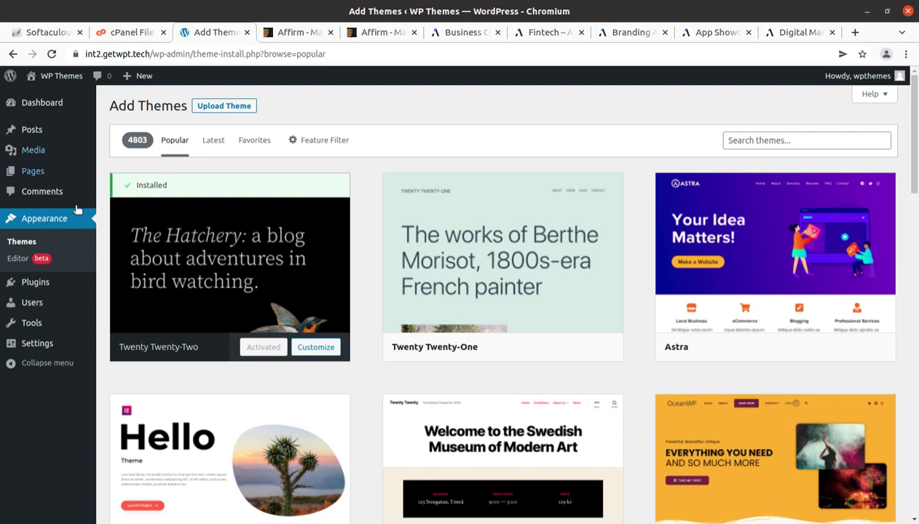
Review Affirm's theme details, confirm version 1.0.2, and activate the Affirm theme.
{"action": "left_click", "coordinate": [24, 243]}
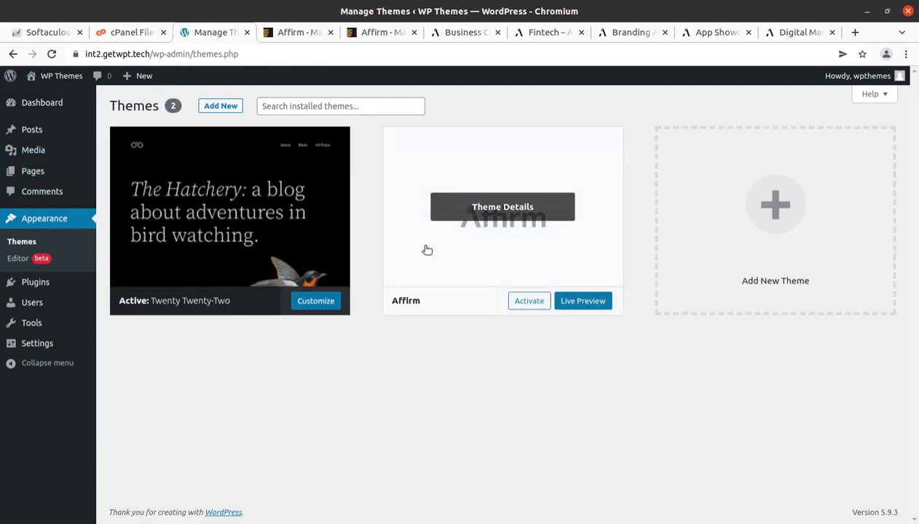
{"action": "left_click", "coordinate": [484, 212]}
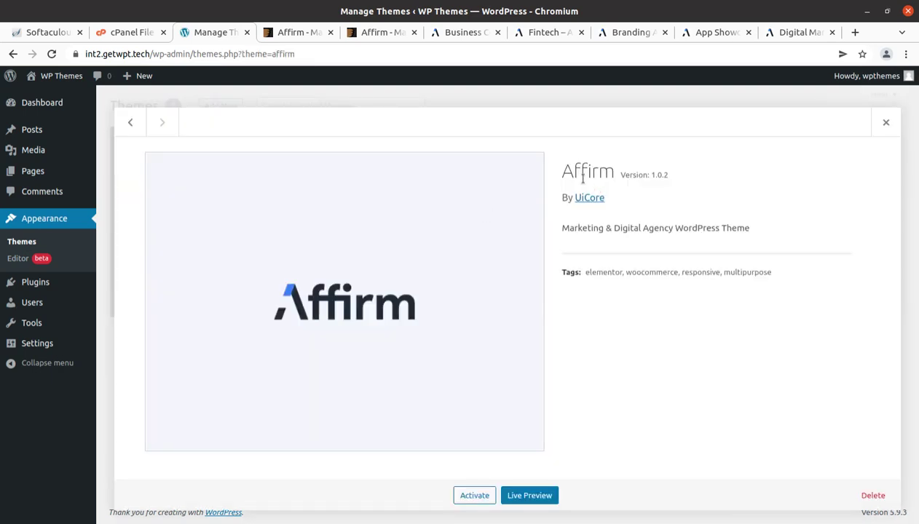
{"action": "left_click_drag", "start_coordinate": [555, 171], "coordinate": [647, 175]}
{"action": "left_click", "coordinate": [688, 175]}
{"action": "left_click", "coordinate": [648, 188]}
{"action": "left_click_drag", "start_coordinate": [669, 176], "coordinate": [587, 169]}
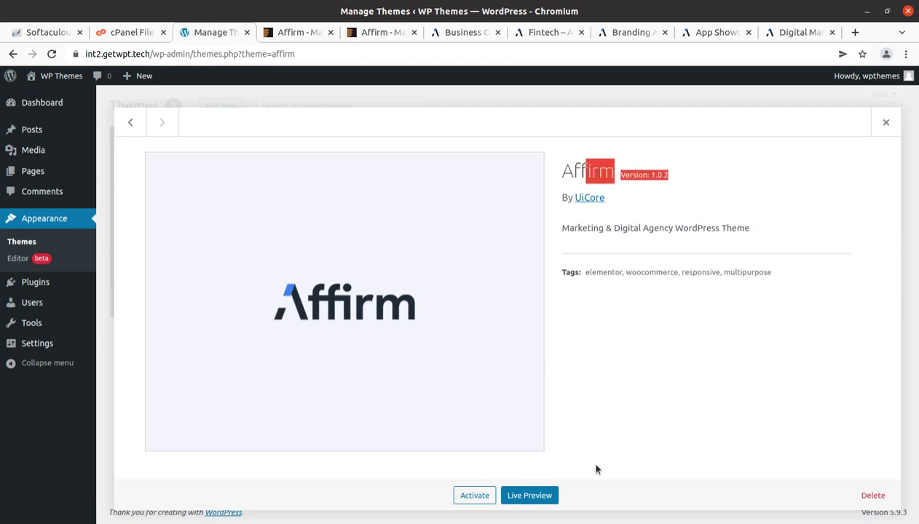
{"action": "left_click", "coordinate": [646, 399]}
{"action": "left_click", "coordinate": [477, 497]}
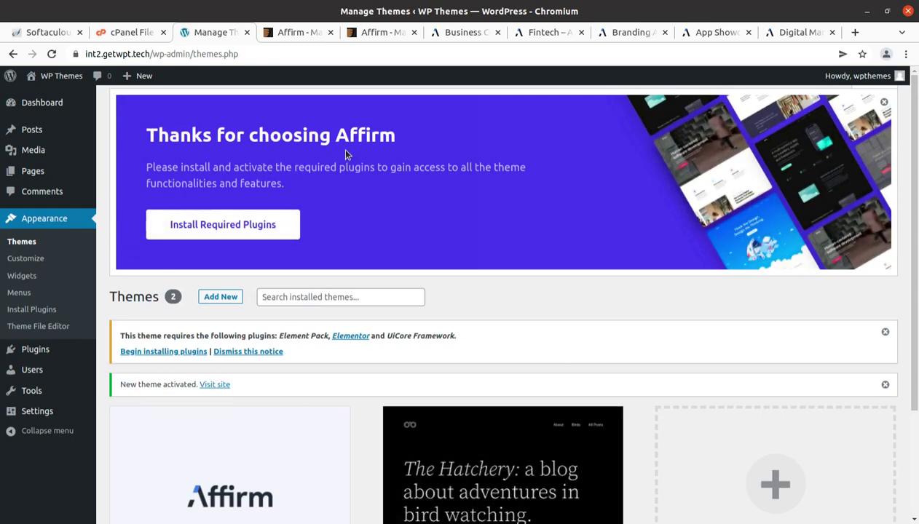
Install the required Element Pack, Elementor and UiCore Framework plugins from the Affirm banner.
{"action": "left_click", "coordinate": [213, 231]}
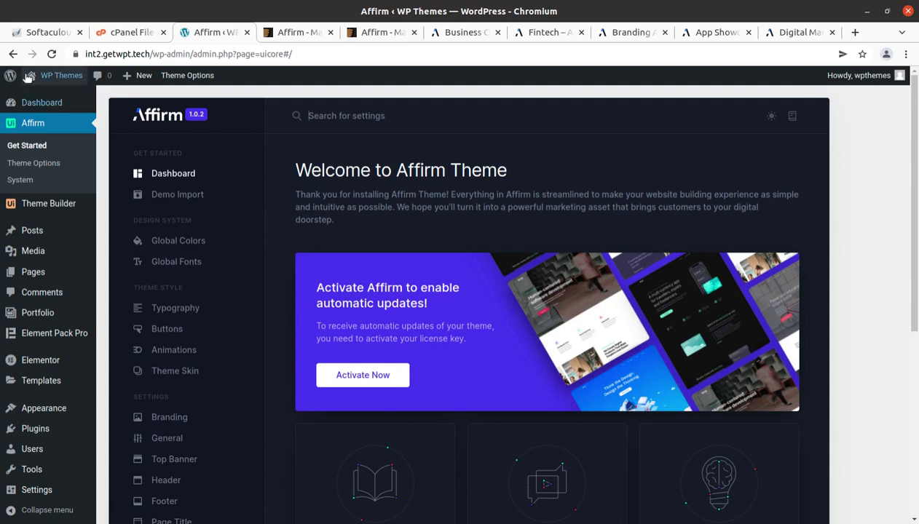
{"action": "mouse_move", "coordinate": [49, 229]}
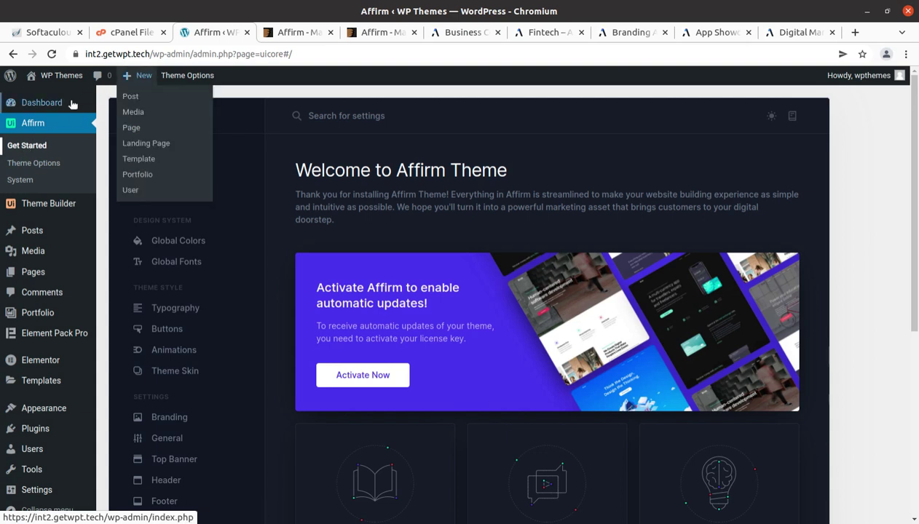
{"action": "mouse_move", "coordinate": [62, 76]}
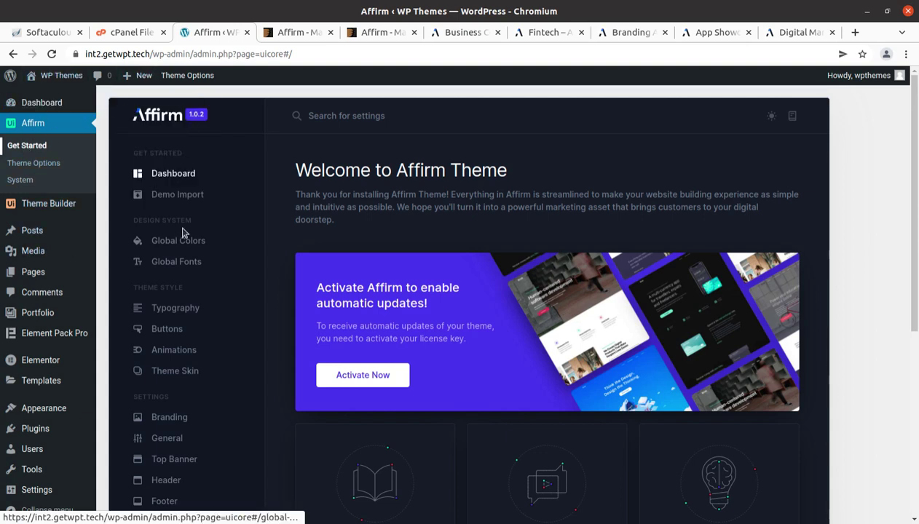
{"action": "mouse_move", "coordinate": [51, 428]}
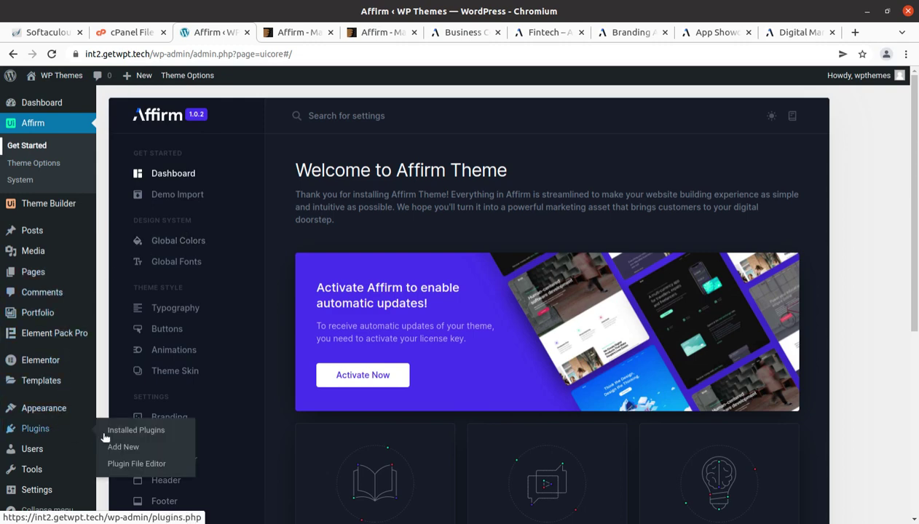
{"action": "left_click", "coordinate": [144, 432]}
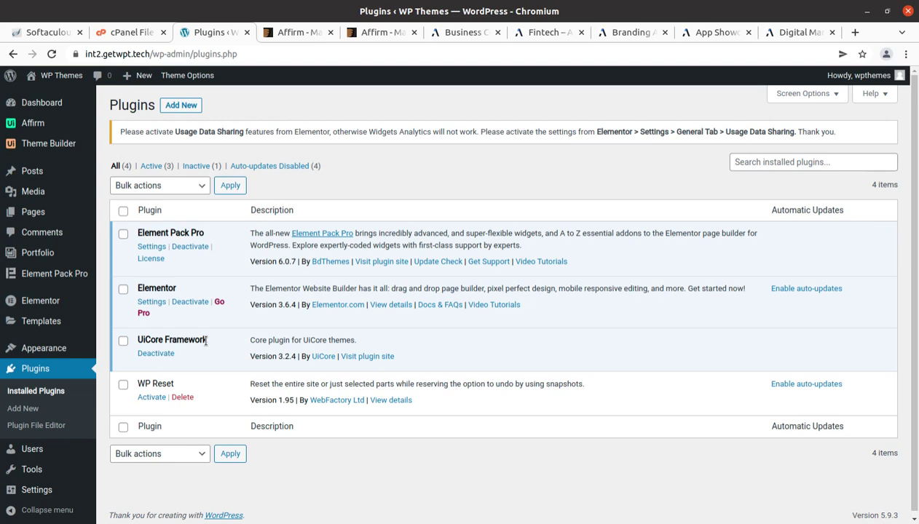
{"action": "left_click_drag", "start_coordinate": [217, 341], "coordinate": [138, 338]}
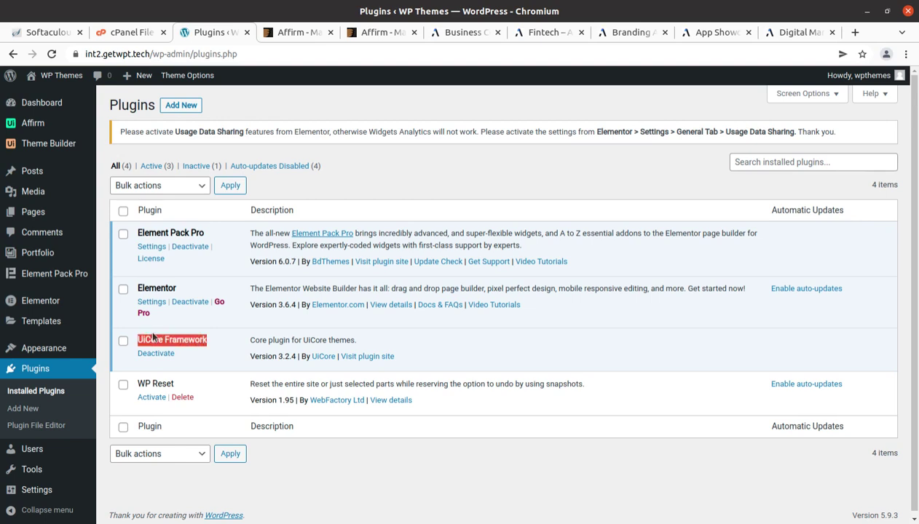
{"action": "left_click", "coordinate": [191, 366]}
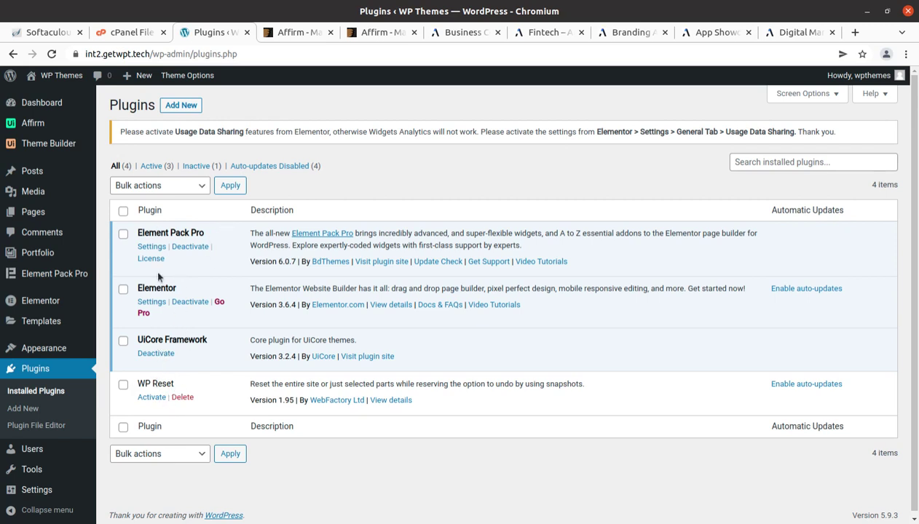
{"action": "left_click_drag", "start_coordinate": [134, 228], "coordinate": [213, 342]}
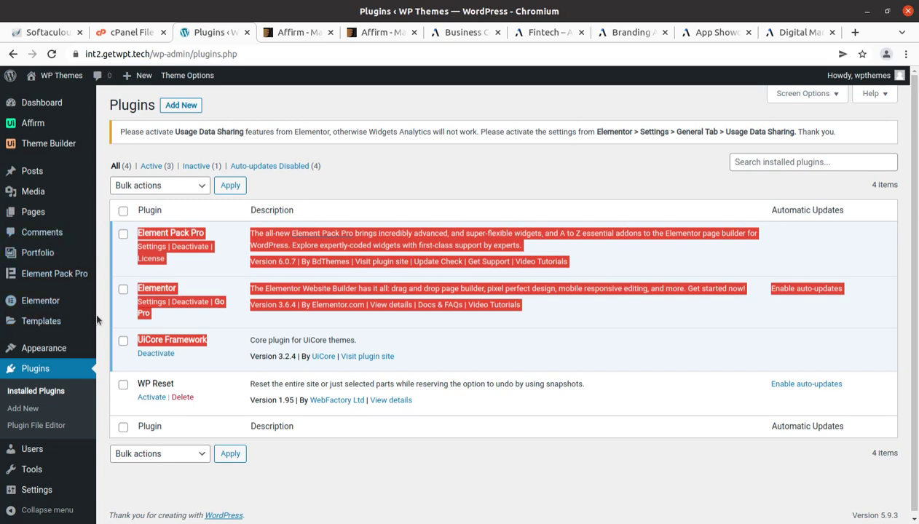
{"action": "left_click", "coordinate": [34, 125]}
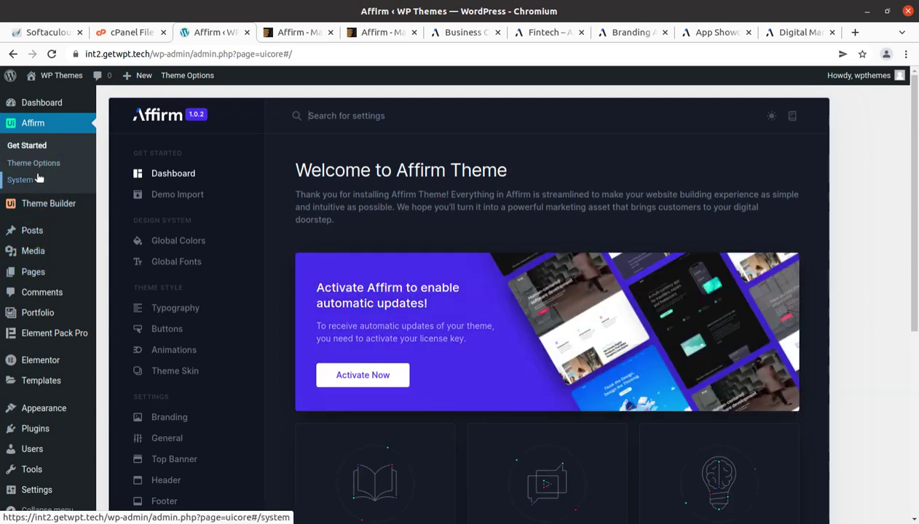
Preview the live site's Hello world front page in a new tab, then return to the Affirm tab.
{"action": "mouse_move", "coordinate": [45, 75]}
{"action": "middle_click", "coordinate": [43, 96]}
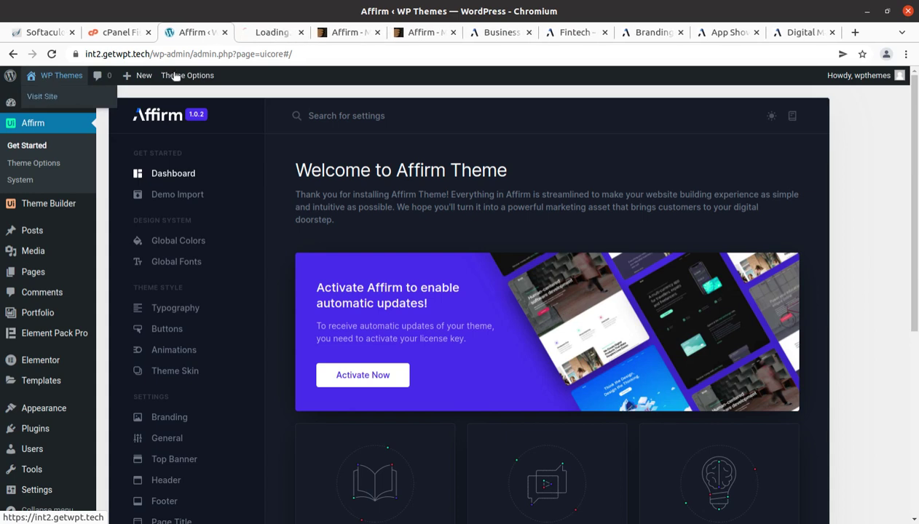
{"action": "left_click", "coordinate": [268, 34]}
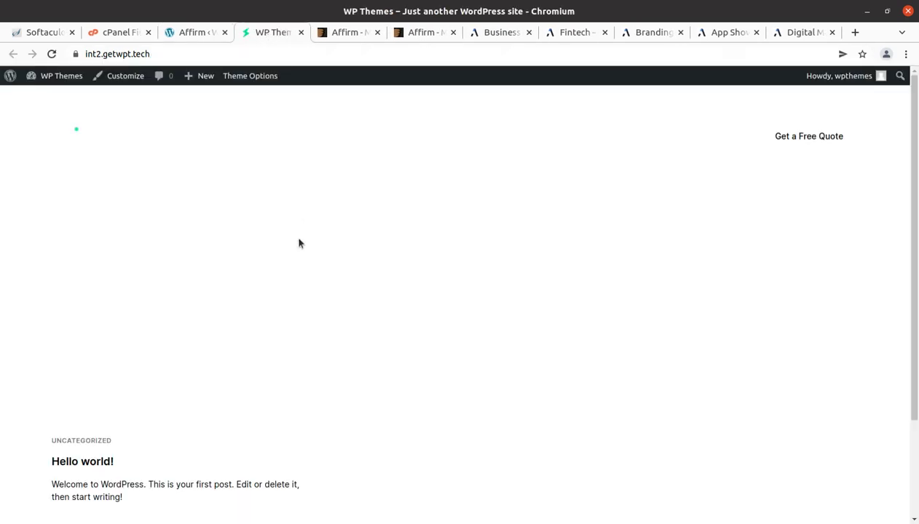
{"action": "scroll", "coordinate": [284, 386], "scroll_direction": "down", "scroll_amount": 3}
{"action": "scroll", "coordinate": [284, 387], "scroll_direction": "up", "scroll_amount": 3}
{"action": "scroll", "coordinate": [285, 387], "scroll_direction": "down", "scroll_amount": 3}
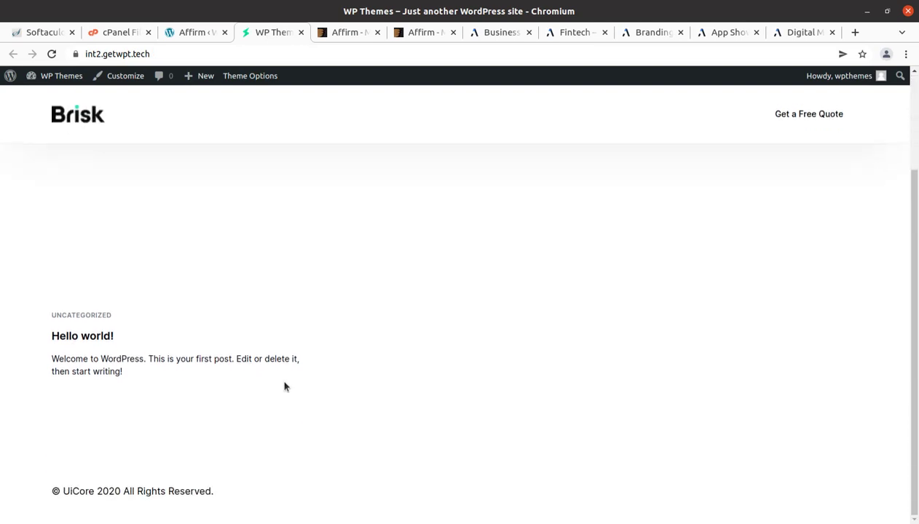
{"action": "scroll", "coordinate": [218, 272], "scroll_direction": "up", "scroll_amount": 3}
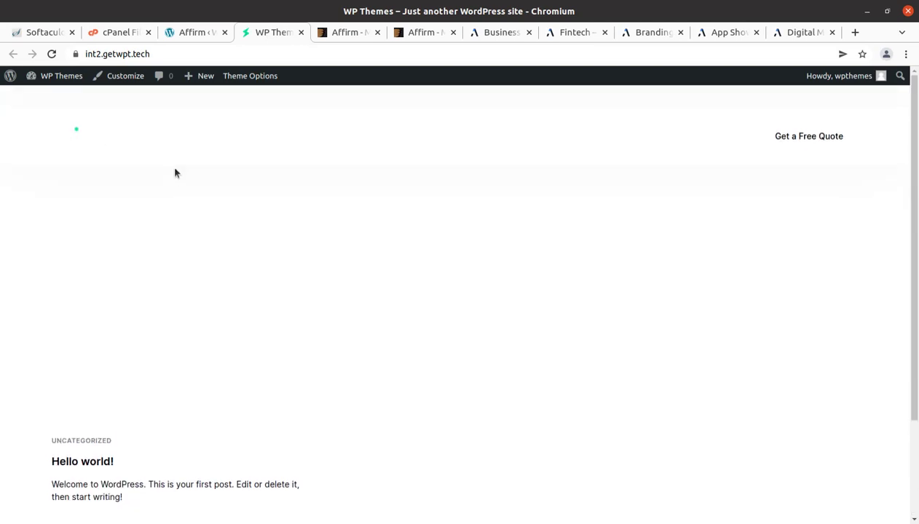
{"action": "left_click", "coordinate": [182, 33]}
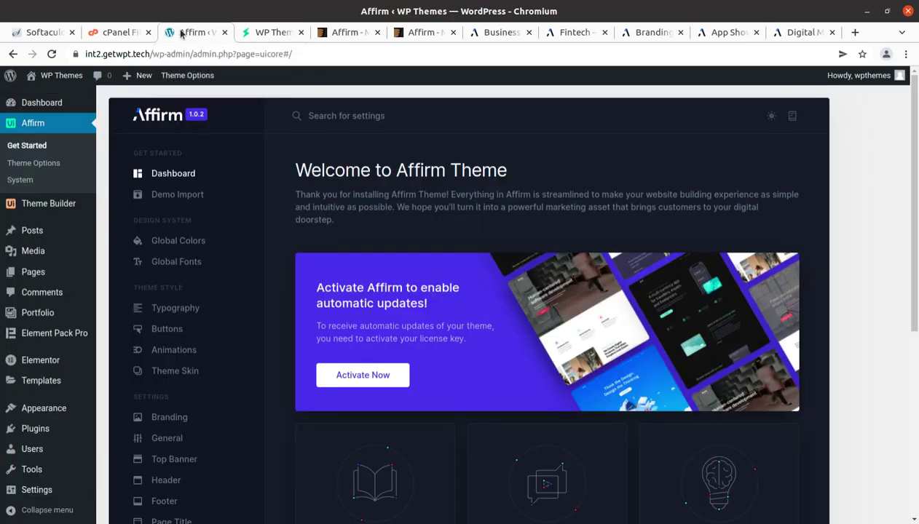
Review the Demo Import options, then open the Server Status page in a new tab.
{"action": "left_click", "coordinate": [175, 195]}
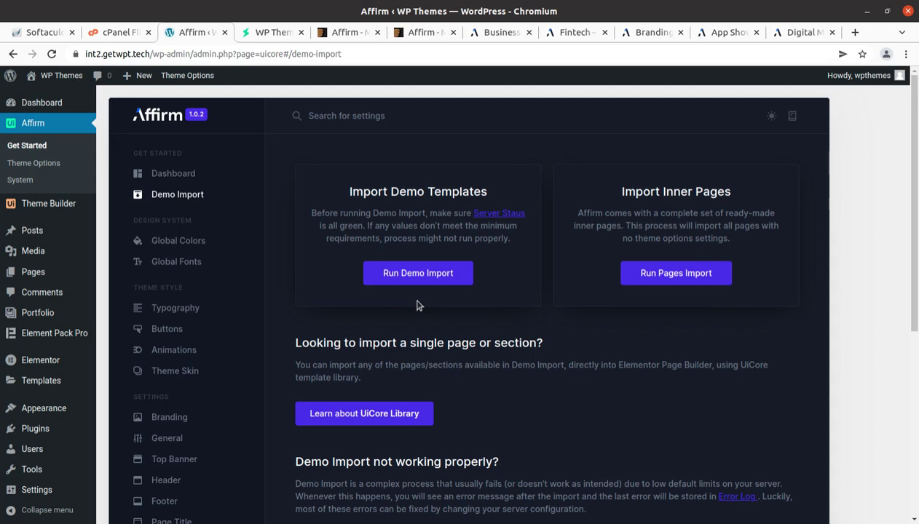
{"action": "middle_click", "coordinate": [499, 212]}
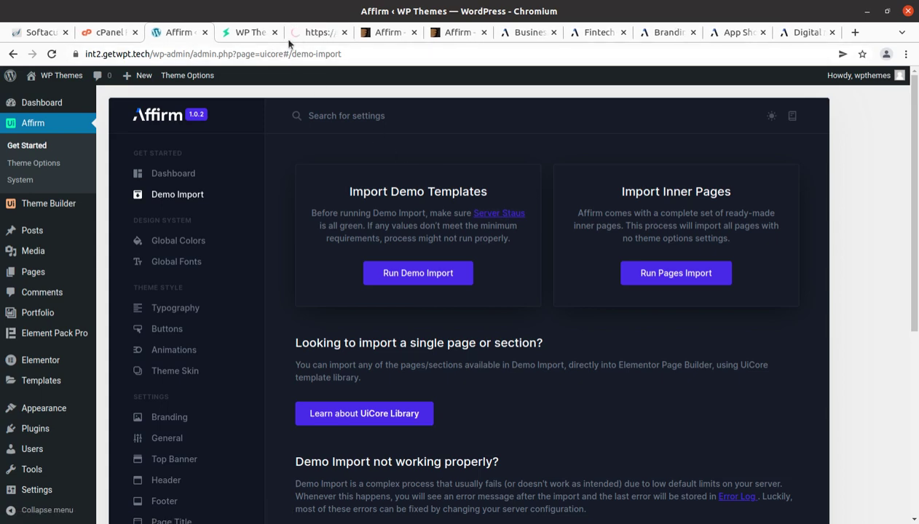
{"action": "left_click", "coordinate": [301, 40]}
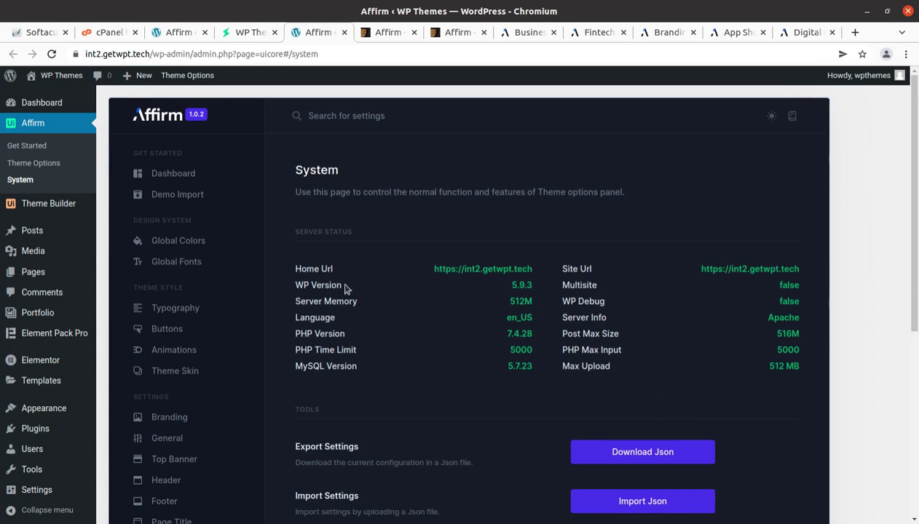
Check the server status (PHP 7.4.28, 512M memory, 5000 time limit), then return to Demo Import.
{"action": "scroll", "coordinate": [562, 361], "scroll_direction": "down", "scroll_amount": 1}
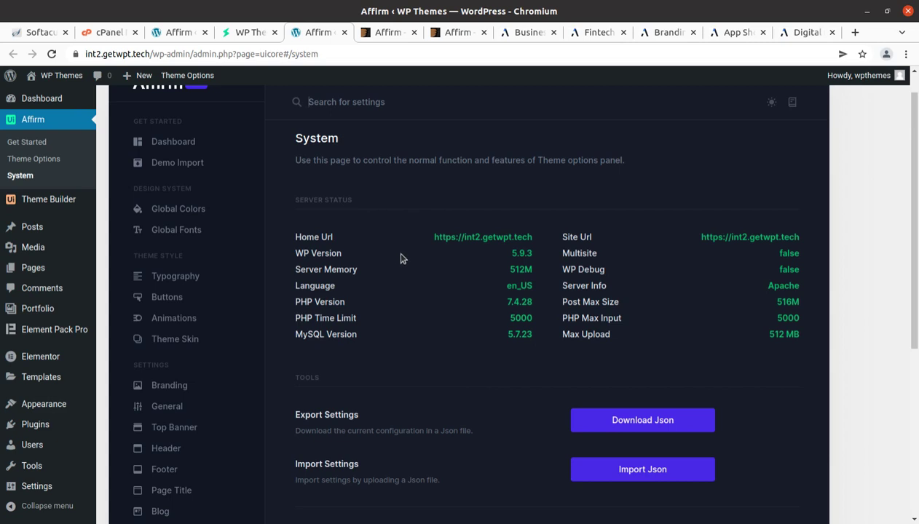
{"action": "scroll", "coordinate": [430, 324], "scroll_direction": "up", "scroll_amount": 1}
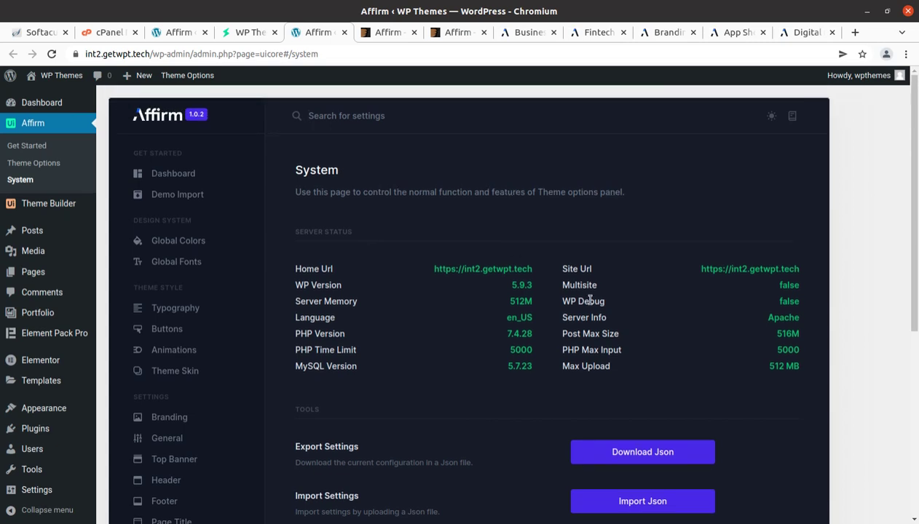
{"action": "left_click", "coordinate": [184, 195]}
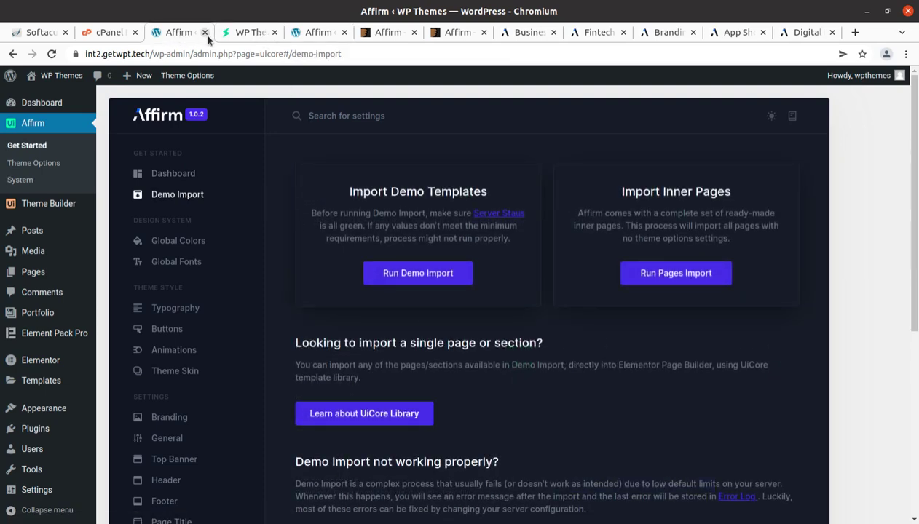
Close the duplicate Affirm tab and browse the demo template gallery, from Business Consultant to eBook.
{"action": "left_click", "coordinate": [343, 33]}
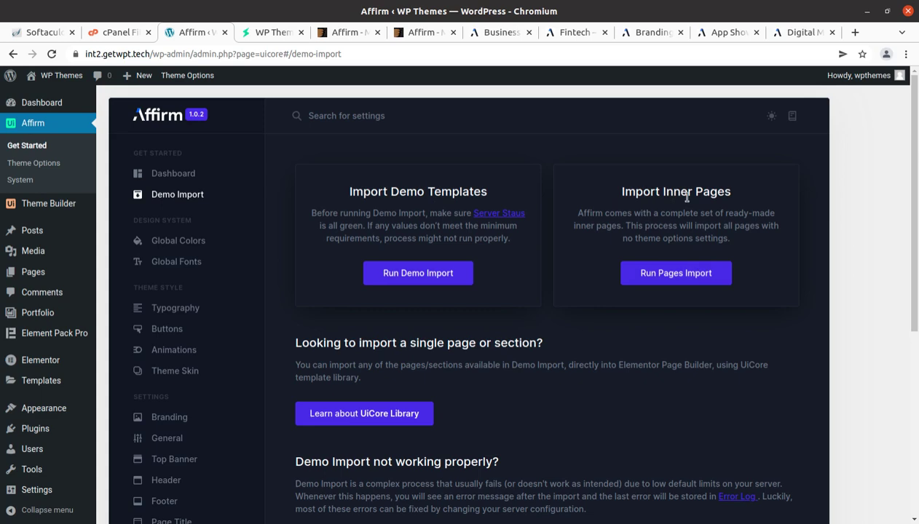
{"action": "left_click", "coordinate": [413, 274]}
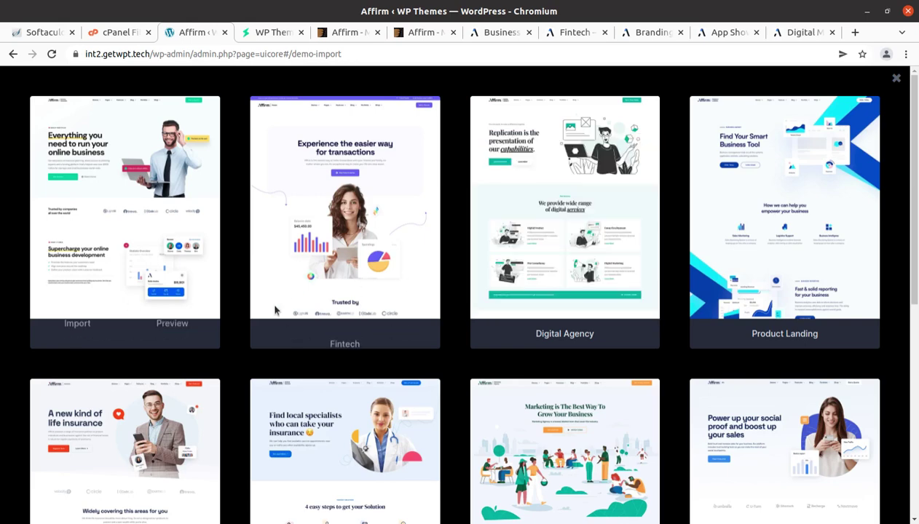
{"action": "scroll", "coordinate": [398, 345], "scroll_direction": "down", "scroll_amount": 5}
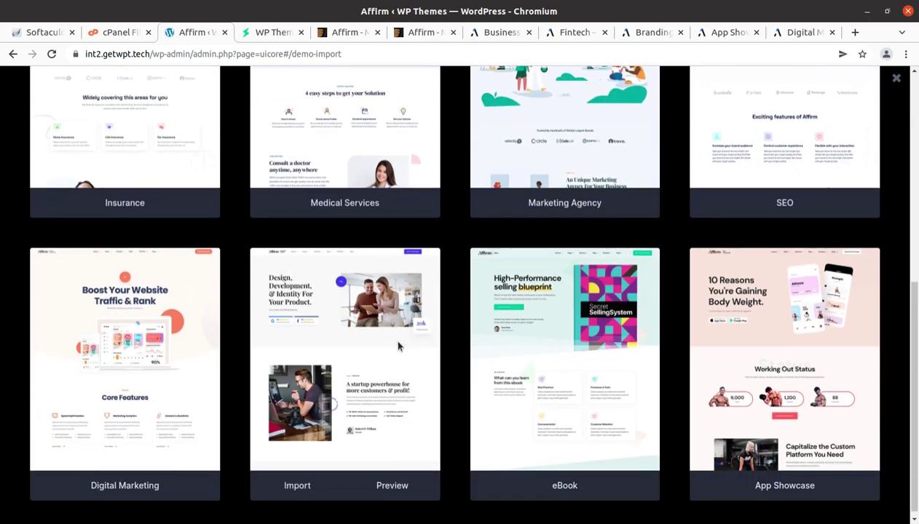
{"action": "scroll", "coordinate": [398, 346], "scroll_direction": "up", "scroll_amount": 4}
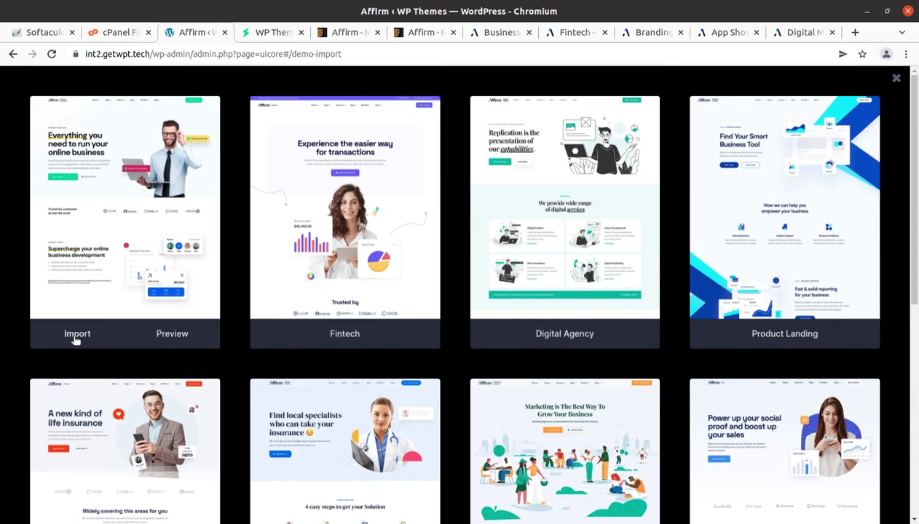
Run the Business Consultant demo import, covering pages, media, menus, widgets, footer and theme options.
{"action": "left_click", "coordinate": [76, 336]}
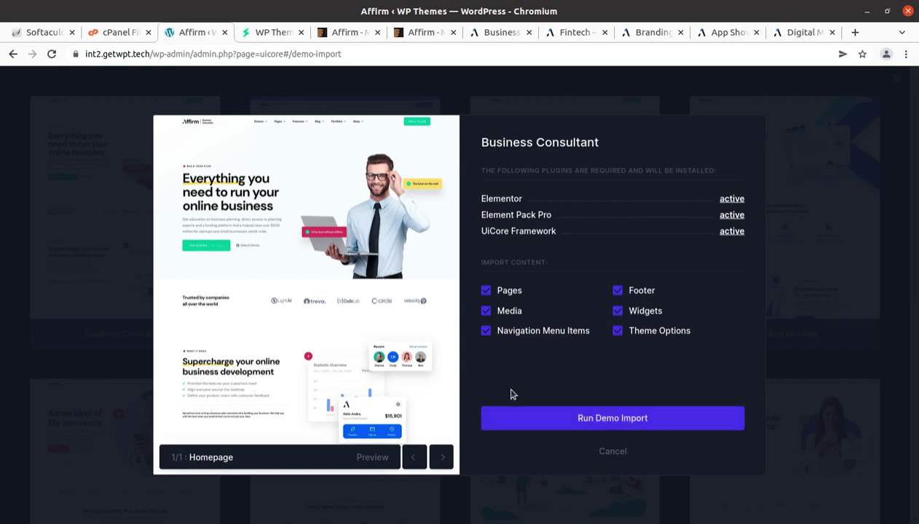
{"action": "left_click", "coordinate": [592, 424]}
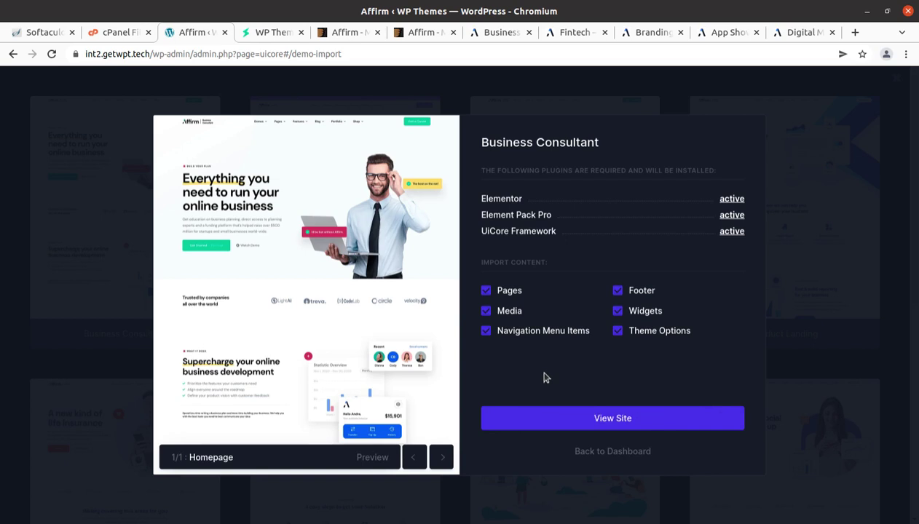
Open the imported site in a new tab and scroll through it.
{"action": "left_click", "coordinate": [601, 420]}
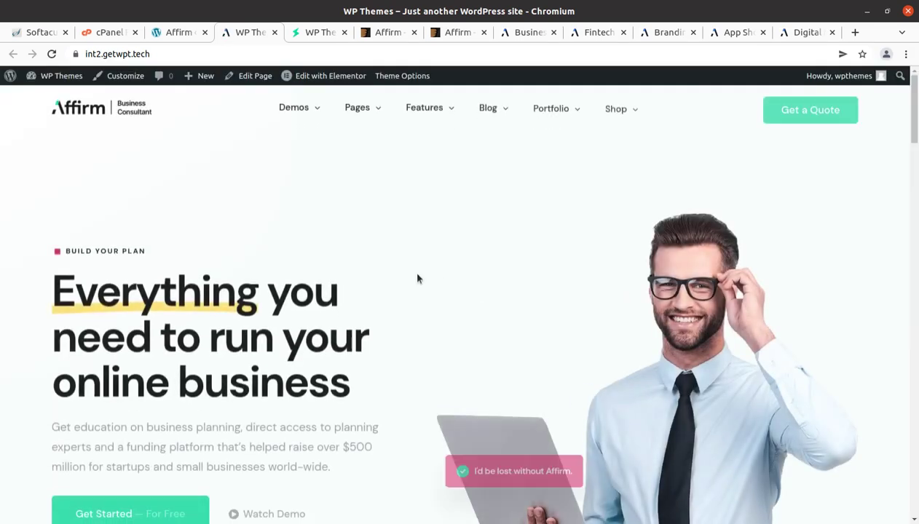
{"action": "scroll", "coordinate": [371, 232], "scroll_direction": "down", "scroll_amount": 7}
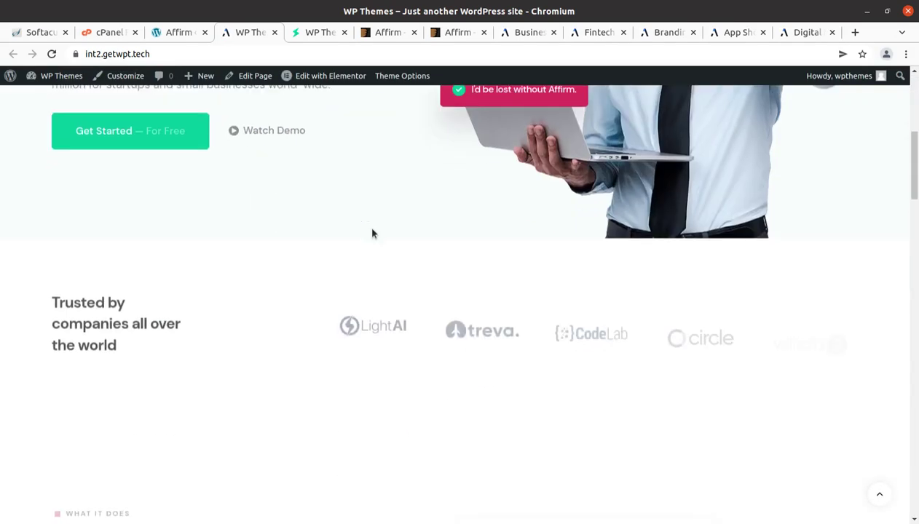
{"action": "scroll", "coordinate": [371, 233], "scroll_direction": "down", "scroll_amount": 8}
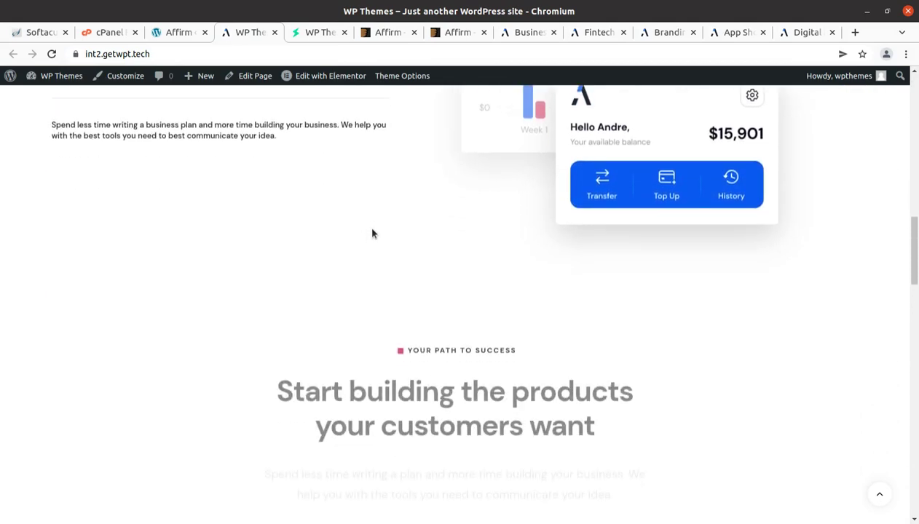
{"action": "scroll", "coordinate": [345, 186], "scroll_direction": "up", "scroll_amount": 10}
Compare with the original Business Consultant demo's About Us page, then return to WordPress.
{"action": "mouse_move", "coordinate": [314, 117]}
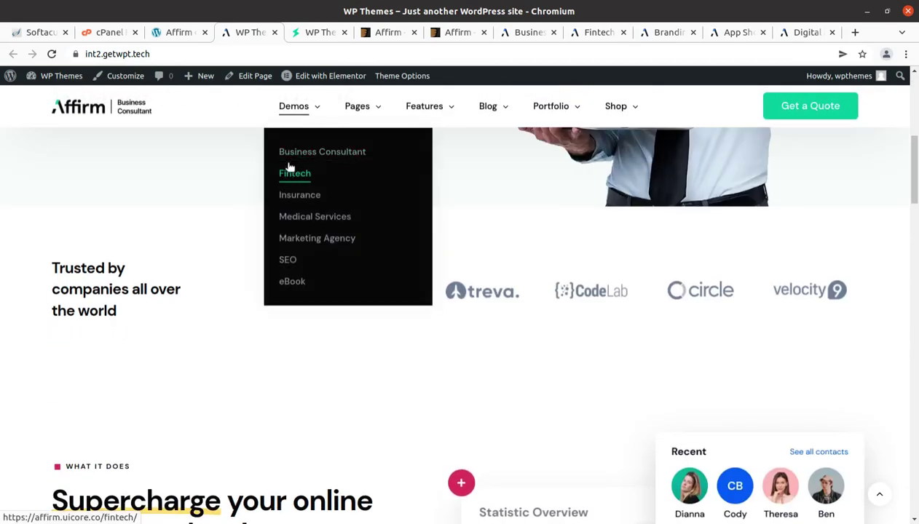
{"action": "left_click", "coordinate": [287, 155]}
{"action": "mouse_move", "coordinate": [356, 116]}
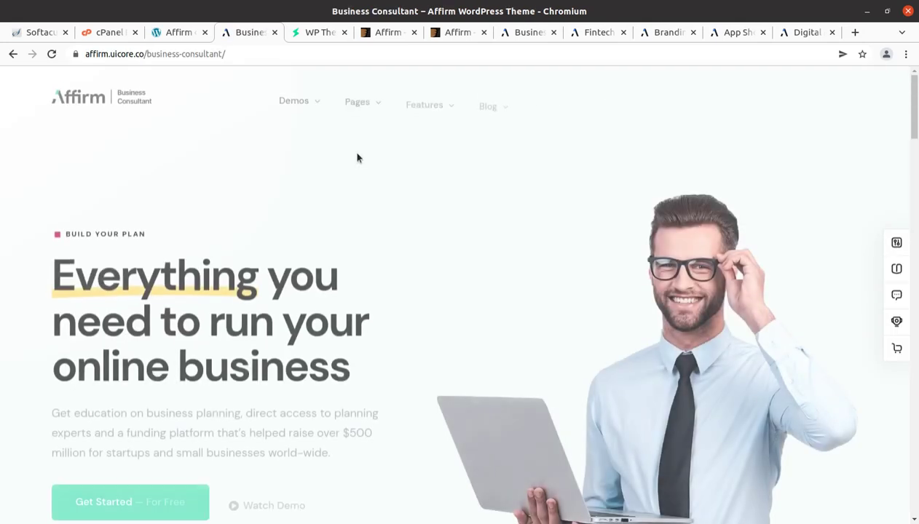
{"action": "mouse_move", "coordinate": [348, 98]}
{"action": "left_click", "coordinate": [360, 131]}
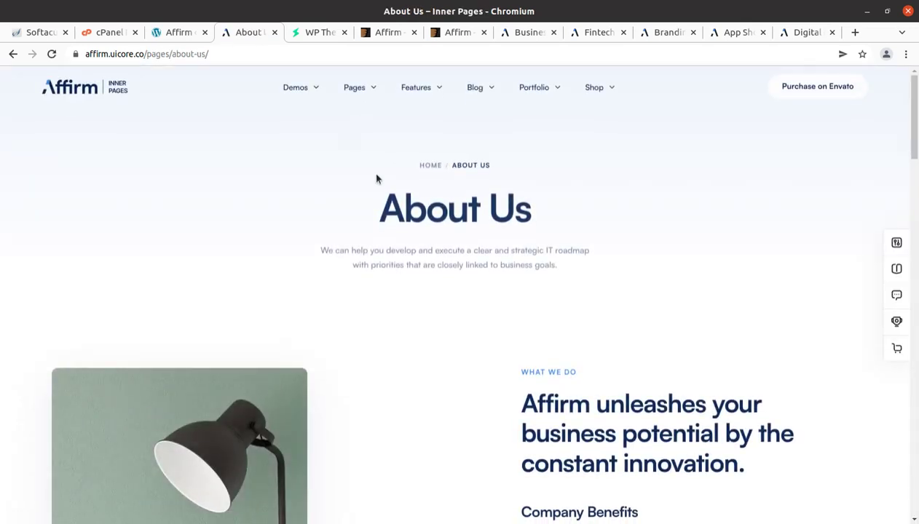
{"action": "left_click", "coordinate": [12, 54]}
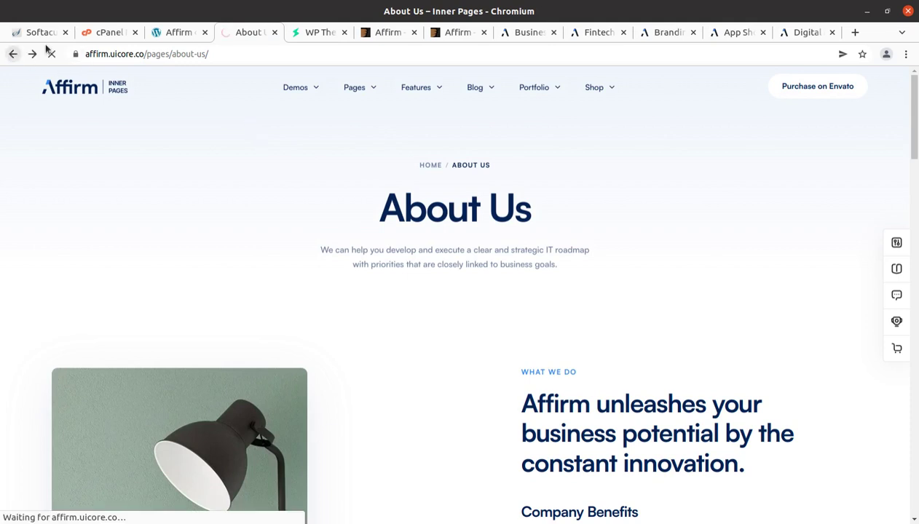
{"action": "left_click", "coordinate": [172, 33]}
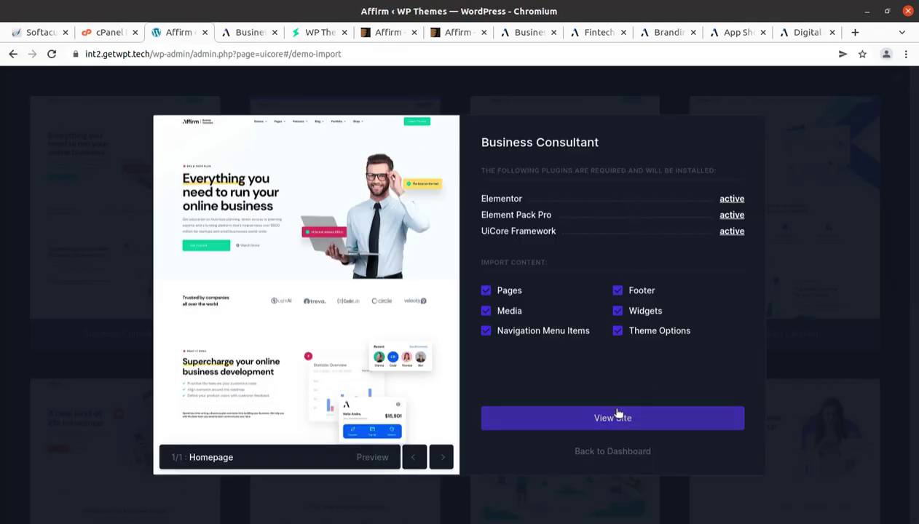
Check the four-page Pages list, then open Demo Import under Affirm Theme Options.
{"action": "left_click", "coordinate": [601, 451]}
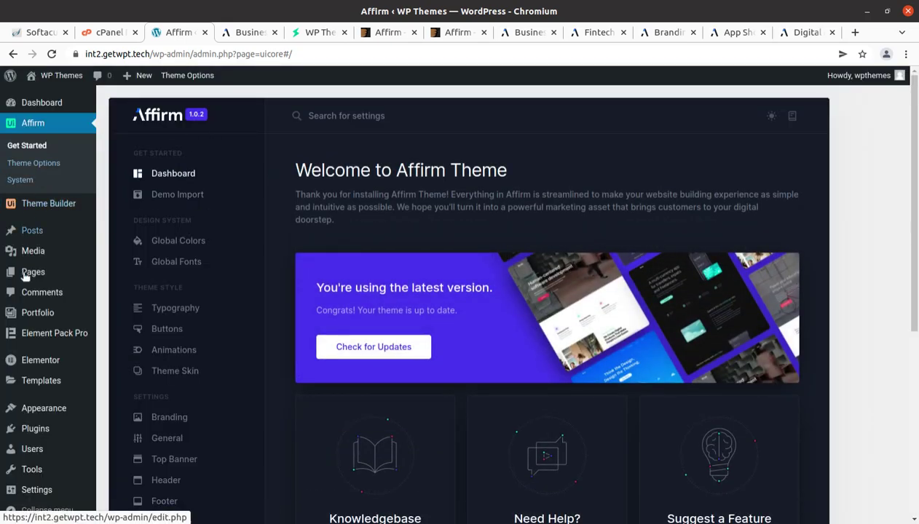
{"action": "mouse_move", "coordinate": [22, 280]}
{"action": "left_click", "coordinate": [125, 275]}
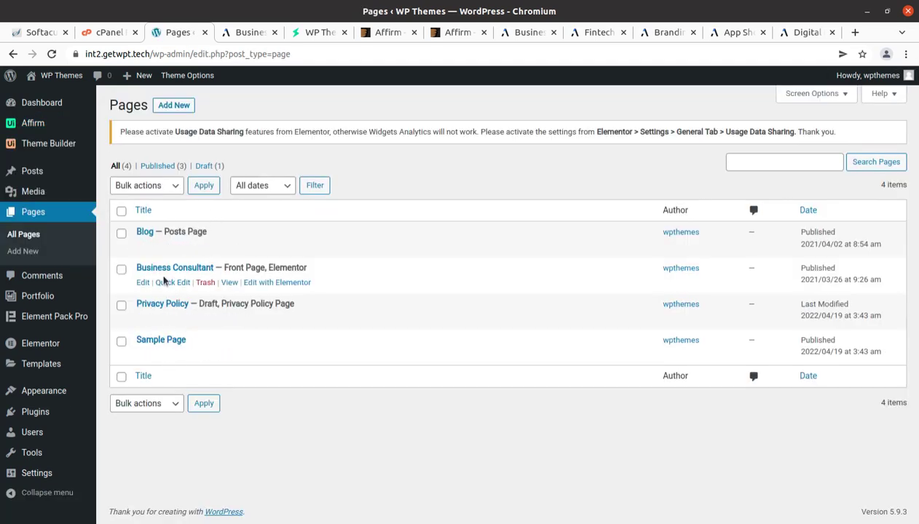
{"action": "mouse_move", "coordinate": [45, 131]}
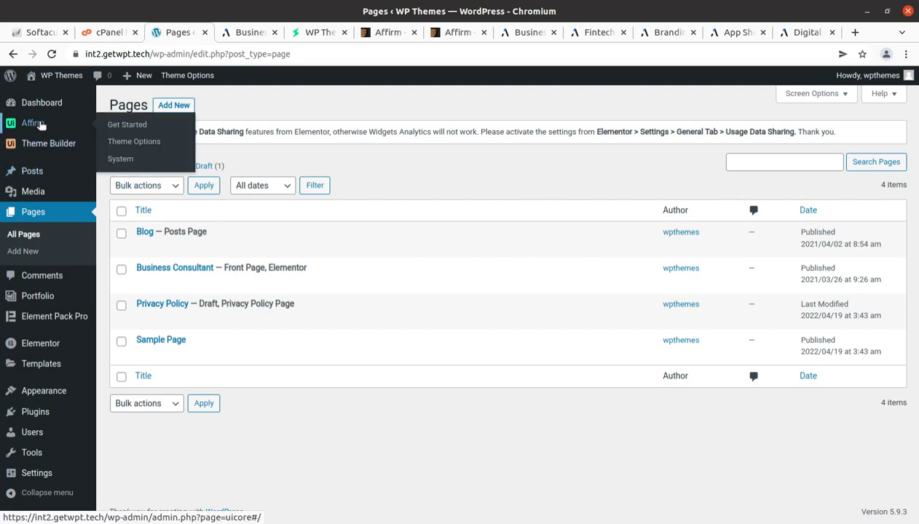
{"action": "left_click", "coordinate": [120, 143]}
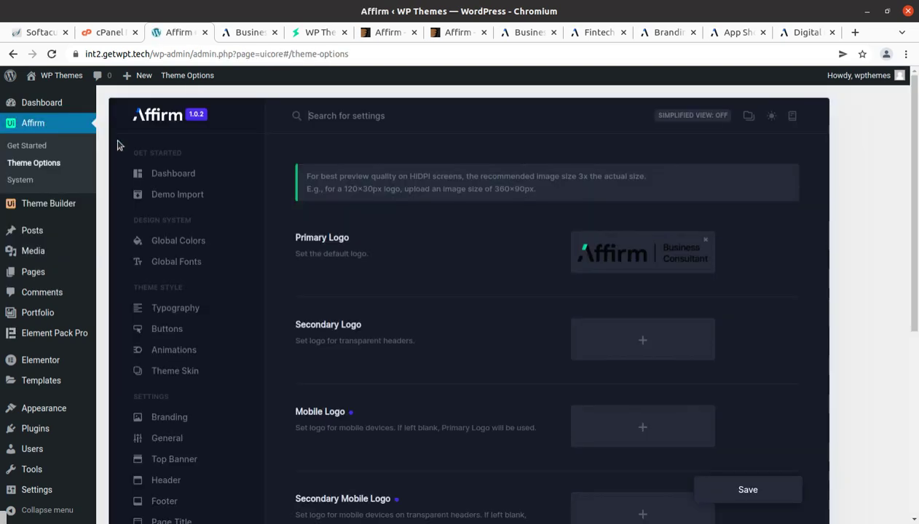
{"action": "left_click", "coordinate": [166, 198]}
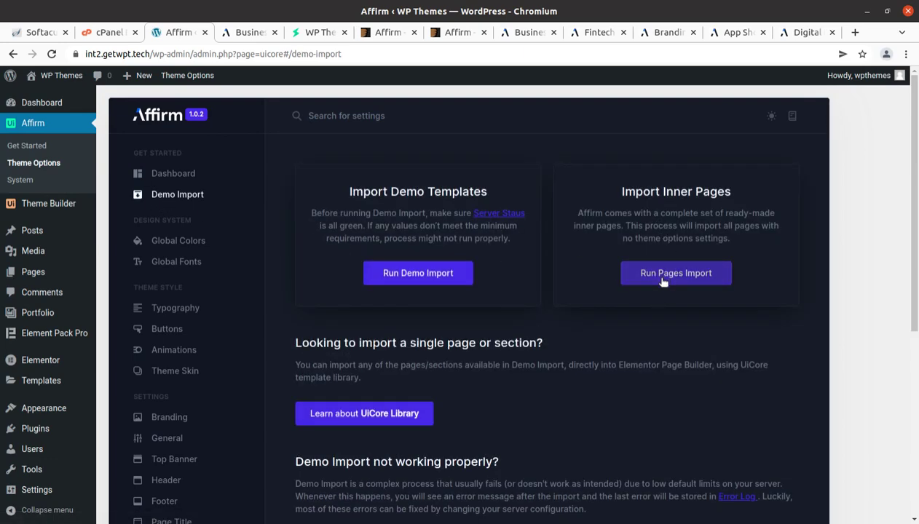
Run the inner pages import until the button reads ReImport Pages.
{"action": "left_click", "coordinate": [636, 273]}
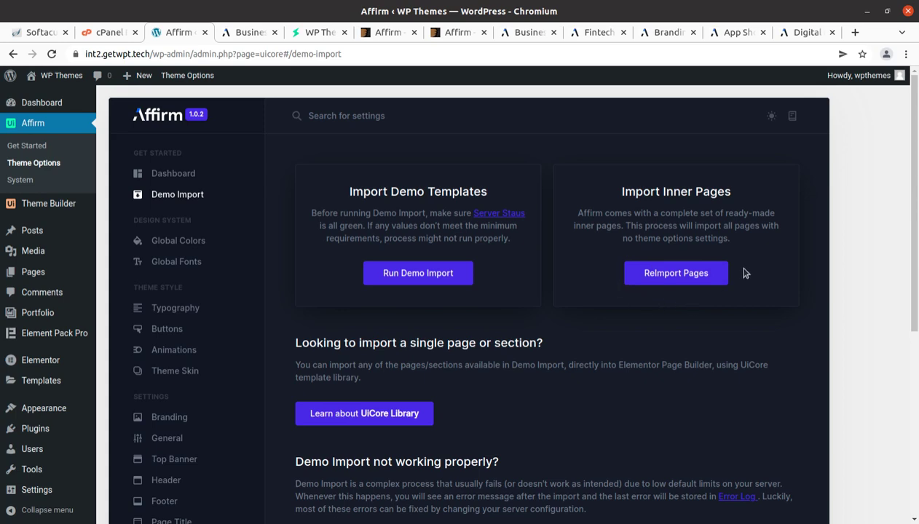
Close the original demo tab and bring up the 12-page Pages list in a new tab.
{"action": "left_click", "coordinate": [247, 34]}
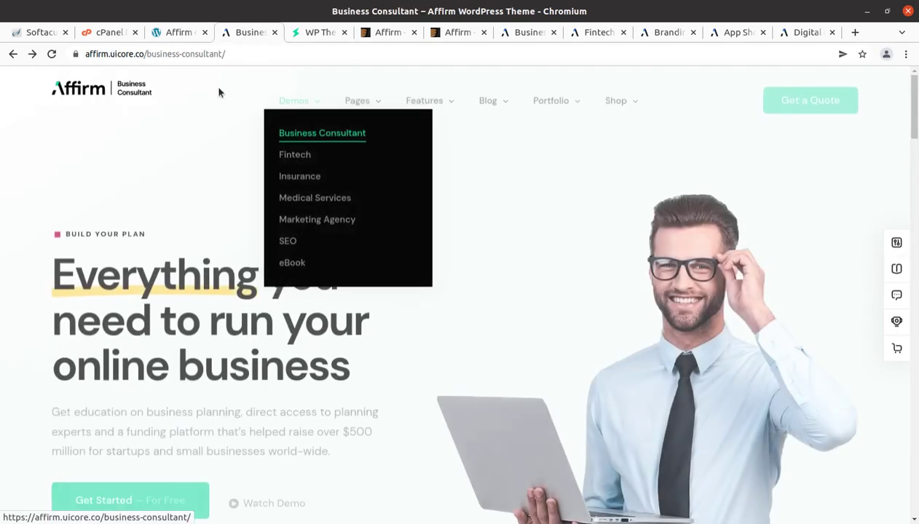
{"action": "left_click", "coordinate": [275, 33]}
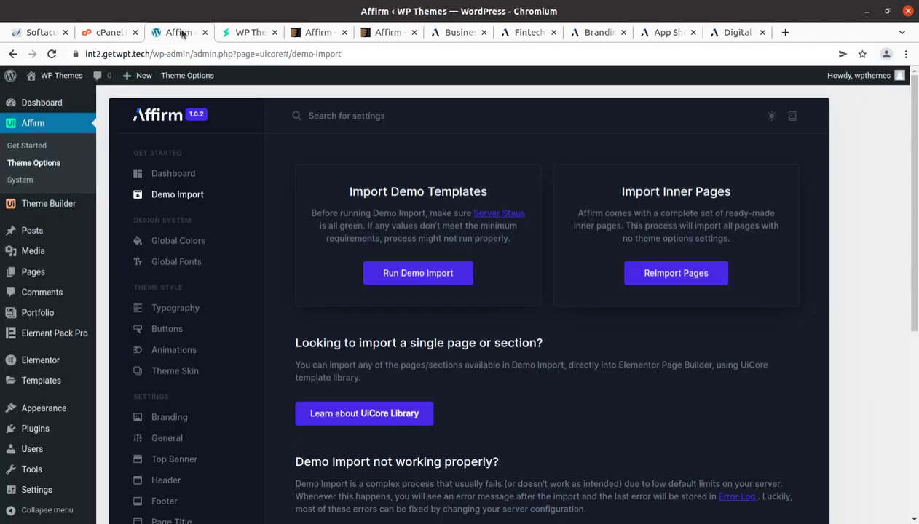
{"action": "mouse_move", "coordinate": [24, 271]}
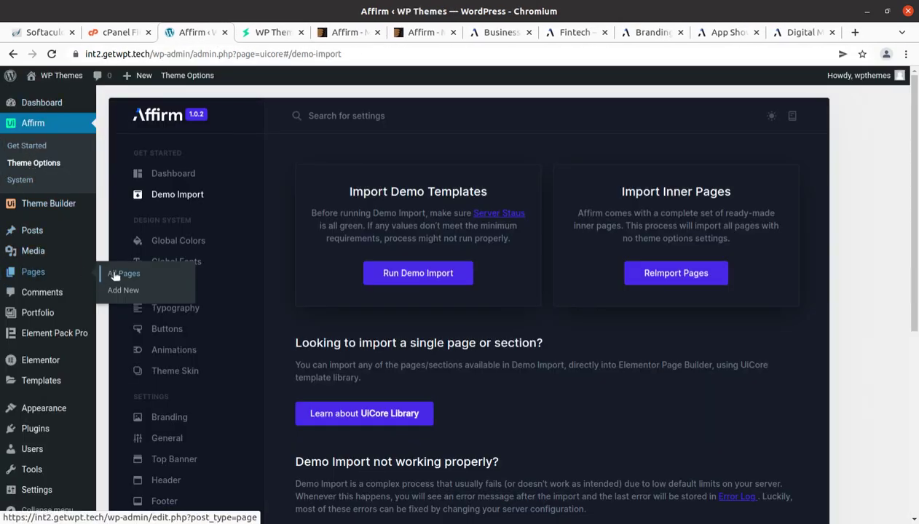
{"action": "middle_click", "coordinate": [120, 274]}
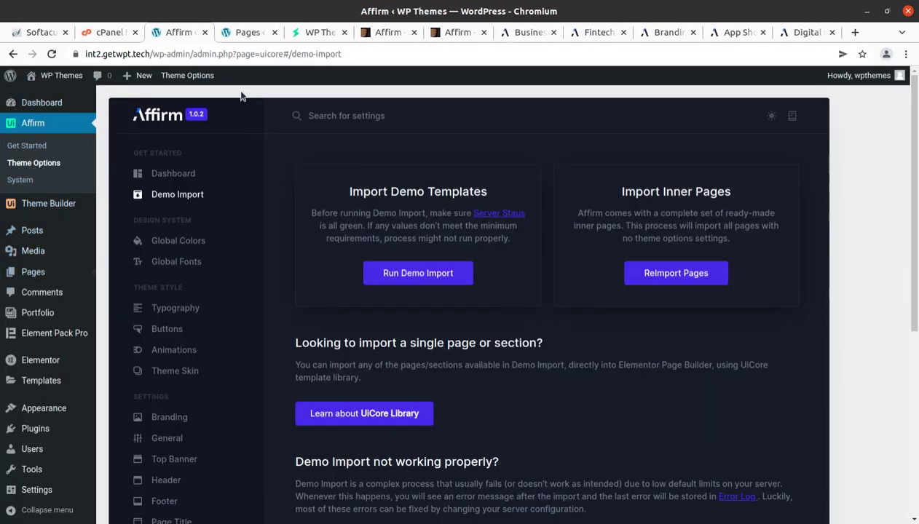
{"action": "left_click", "coordinate": [246, 32]}
Open the About Us, Pricing and Service Details pages each in its own tab.
{"action": "scroll", "coordinate": [235, 241], "scroll_direction": "down", "scroll_amount": 5}
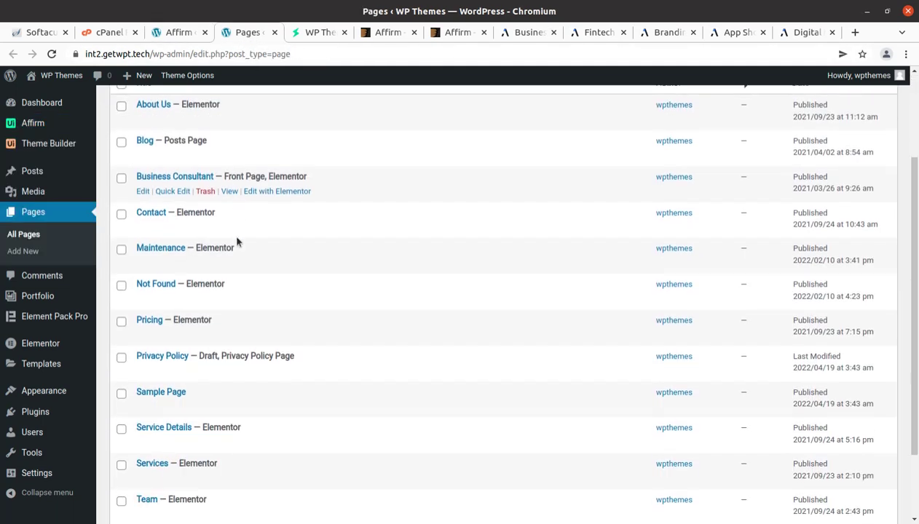
{"action": "scroll", "coordinate": [236, 241], "scroll_direction": "up", "scroll_amount": 5}
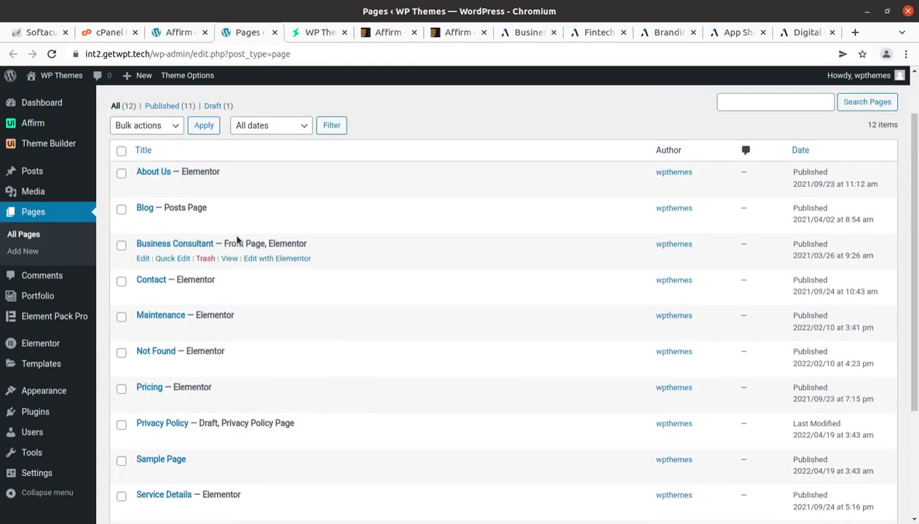
{"action": "middle_click", "coordinate": [230, 189]}
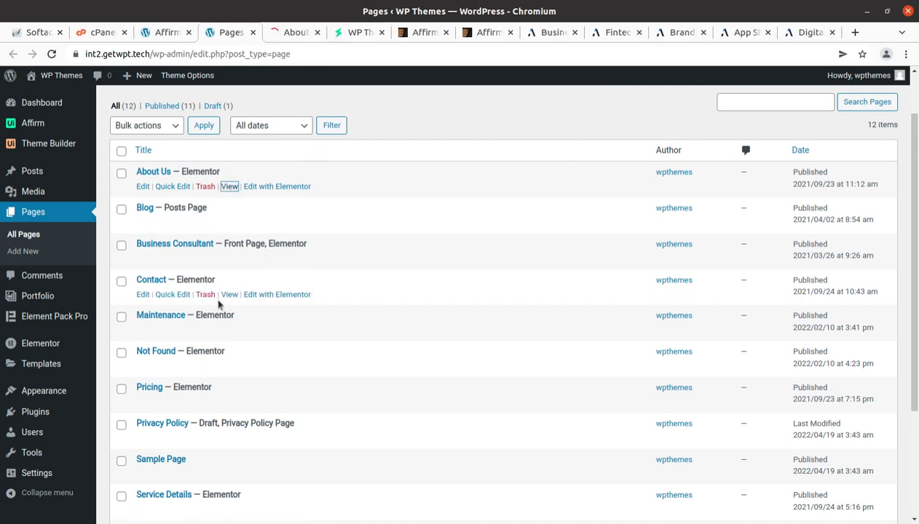
{"action": "middle_click", "coordinate": [230, 402]}
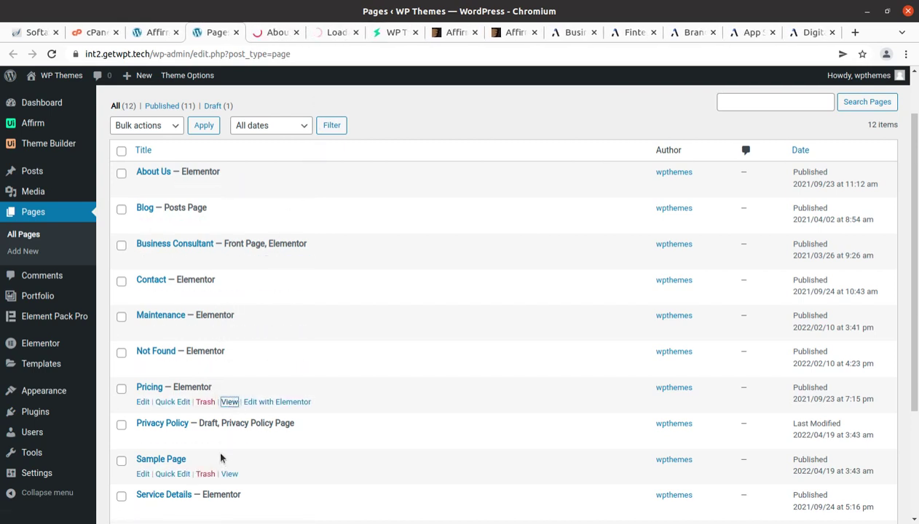
{"action": "scroll", "coordinate": [219, 437], "scroll_direction": "down", "scroll_amount": 2}
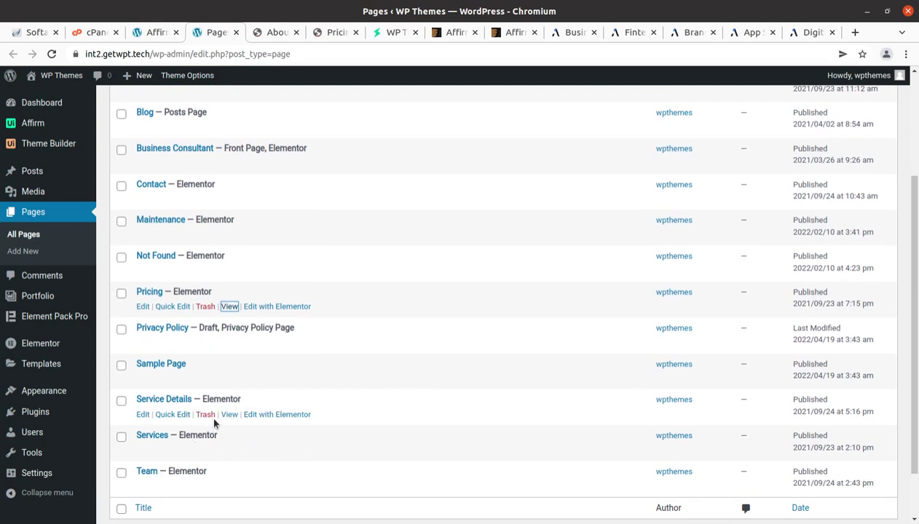
{"action": "middle_click", "coordinate": [229, 417]}
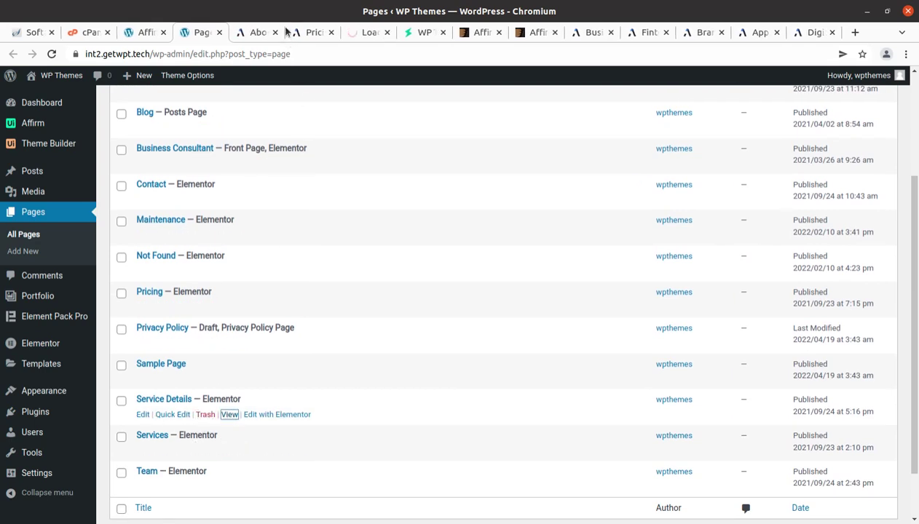
Scroll through the imported About Us page, then close its tab.
{"action": "left_click", "coordinate": [259, 33]}
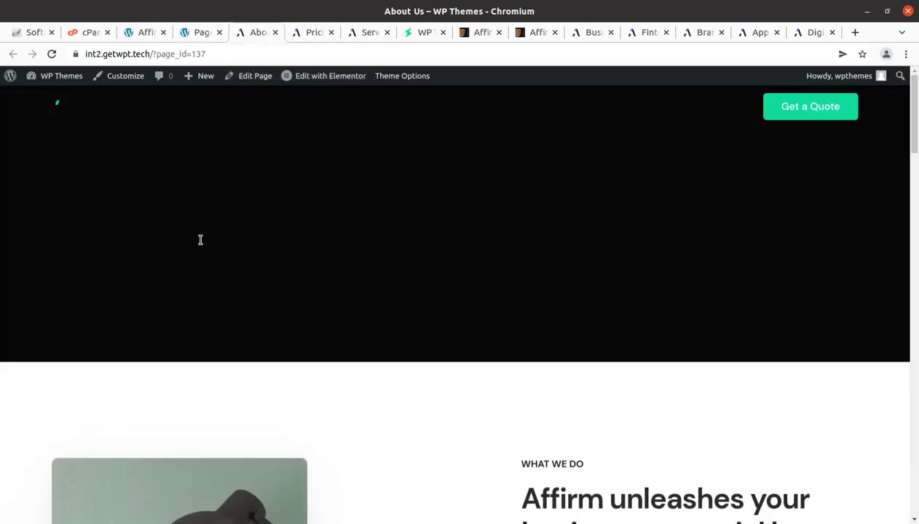
{"action": "scroll", "coordinate": [352, 332], "scroll_direction": "down", "scroll_amount": 10}
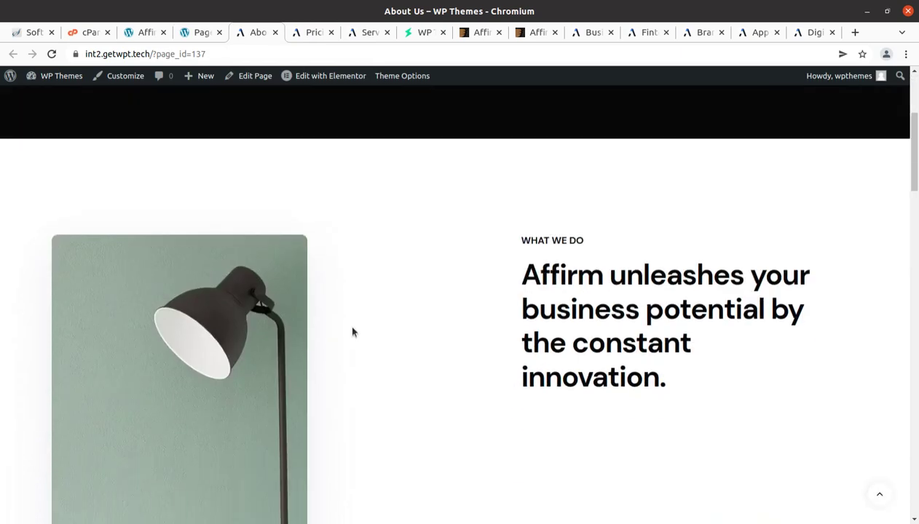
{"action": "scroll", "coordinate": [353, 332], "scroll_direction": "down", "scroll_amount": 3}
{"action": "scroll", "coordinate": [352, 332], "scroll_direction": "up", "scroll_amount": 10}
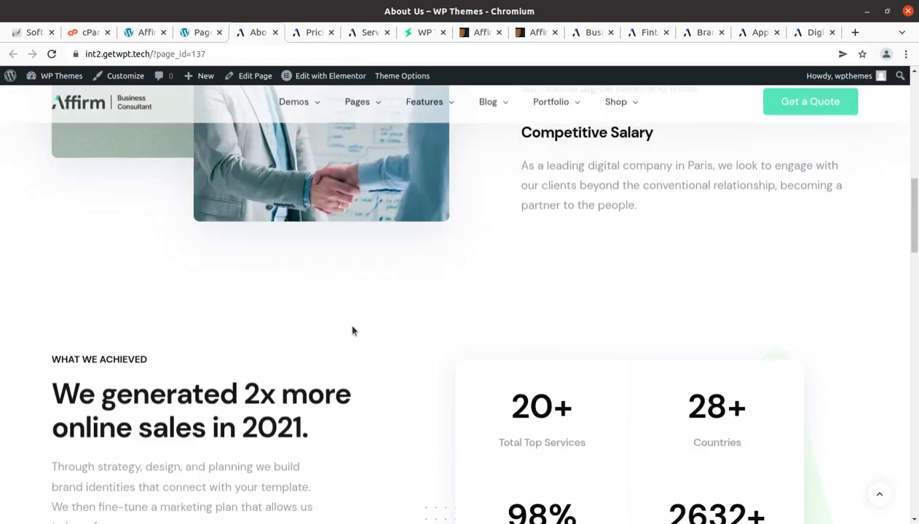
{"action": "scroll", "coordinate": [342, 295], "scroll_direction": "up", "scroll_amount": 2}
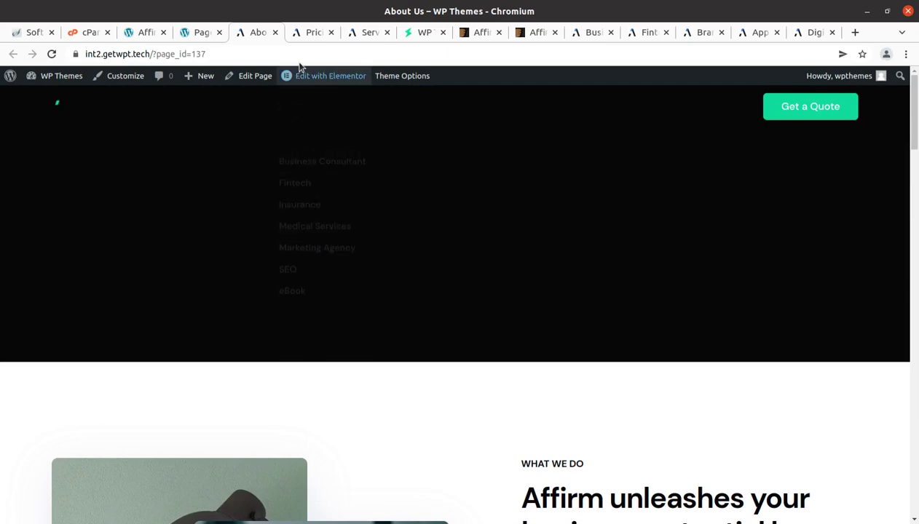
{"action": "left_click", "coordinate": [275, 33]}
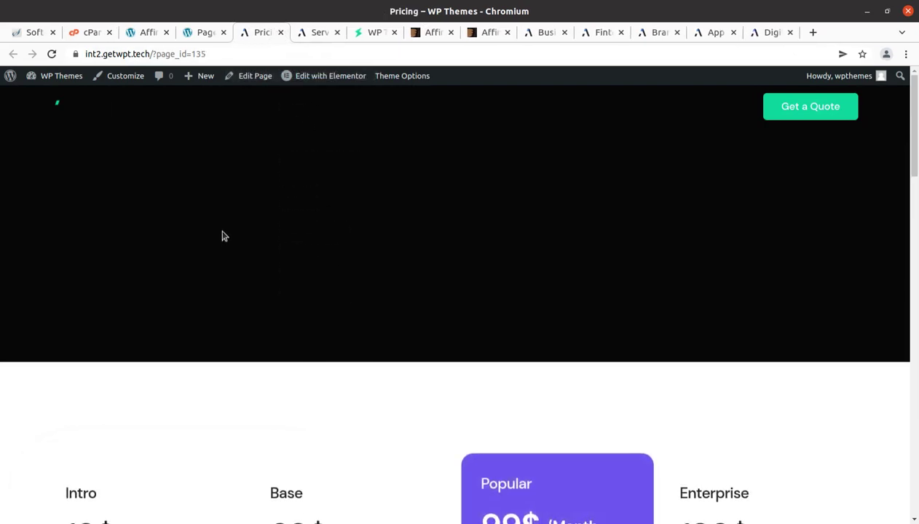
Review the Service Details page, then close the Service Details and Pricing tabs.
{"action": "scroll", "coordinate": [329, 215], "scroll_direction": "down", "scroll_amount": 3}
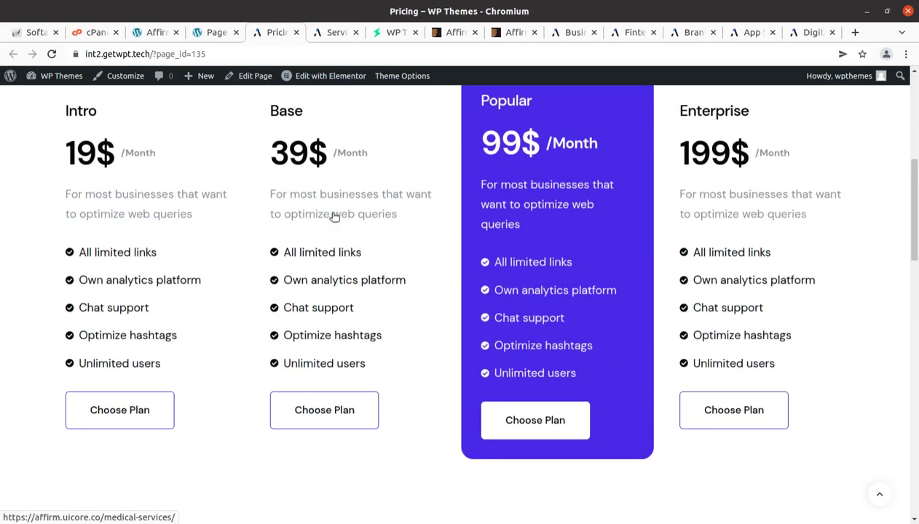
{"action": "left_click", "coordinate": [347, 33]}
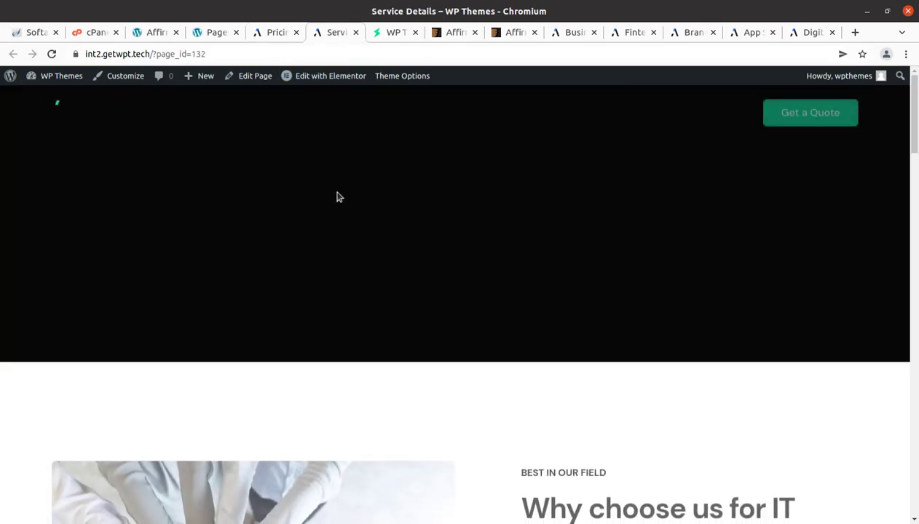
{"action": "scroll", "coordinate": [340, 183], "scroll_direction": "down", "scroll_amount": 3}
{"action": "scroll", "coordinate": [346, 206], "scroll_direction": "up", "scroll_amount": 2}
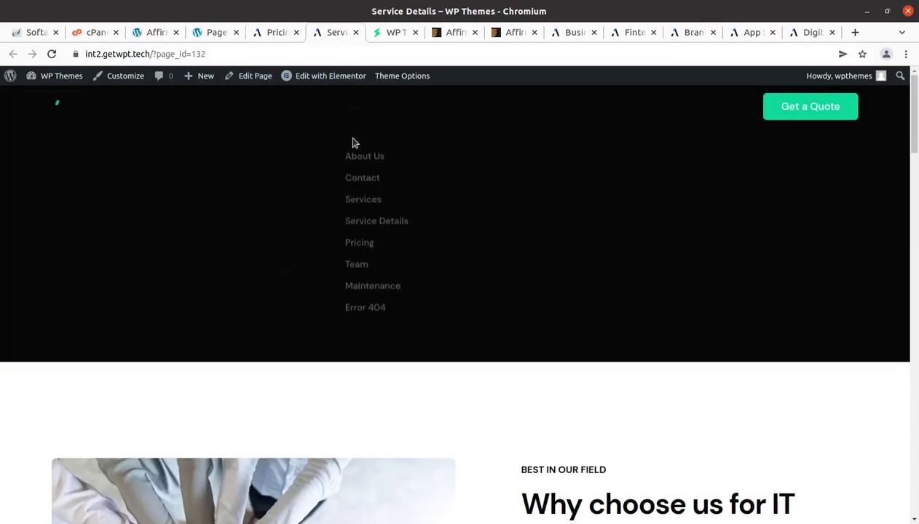
{"action": "scroll", "coordinate": [353, 142], "scroll_direction": "down", "scroll_amount": 2}
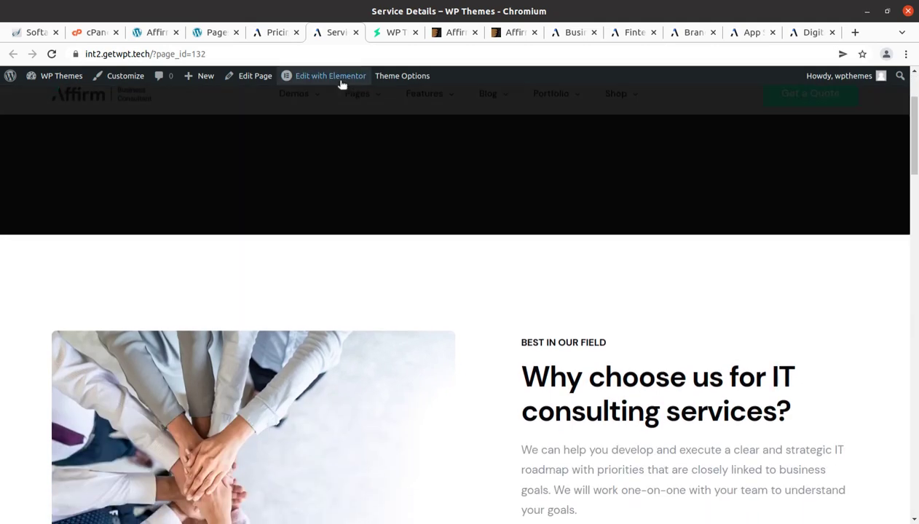
{"action": "left_click", "coordinate": [356, 33]}
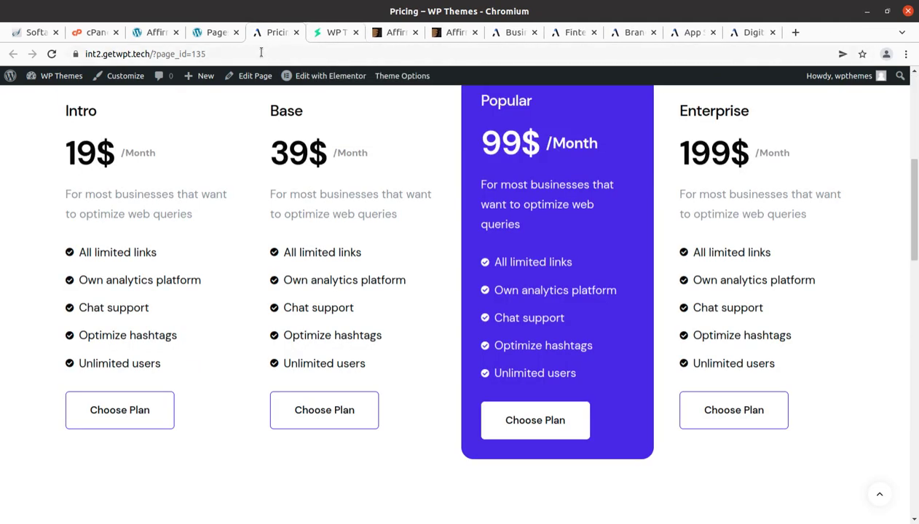
{"action": "left_click", "coordinate": [297, 33]}
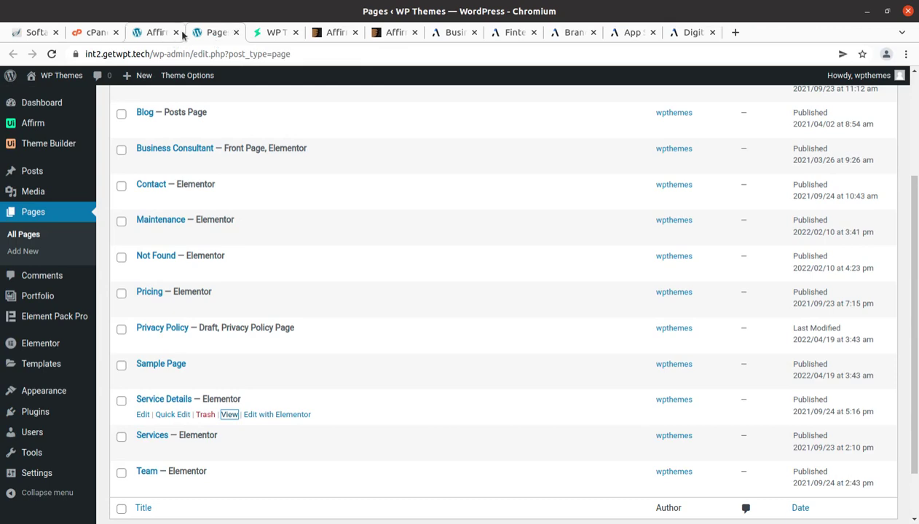
Close the Pages tab and review Affirm's Global Colors and Global Fonts options.
{"action": "left_click", "coordinate": [235, 33]}
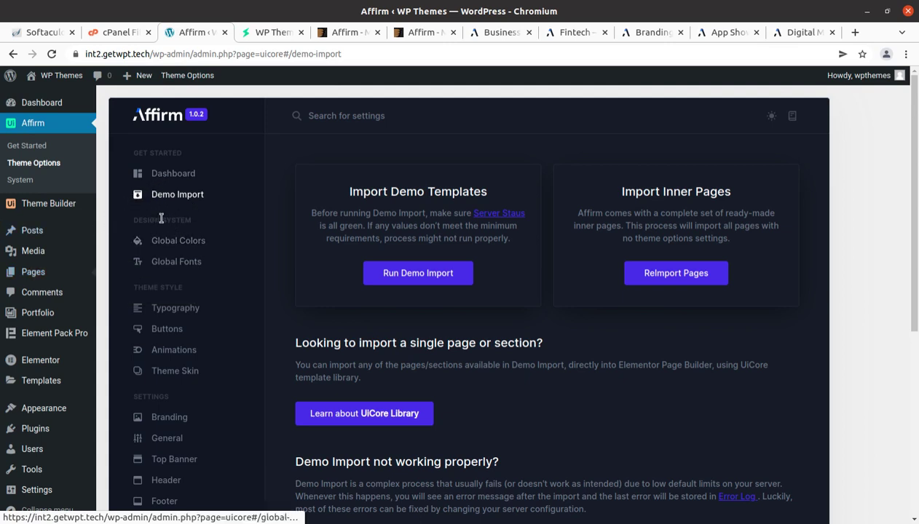
{"action": "left_click", "coordinate": [172, 246]}
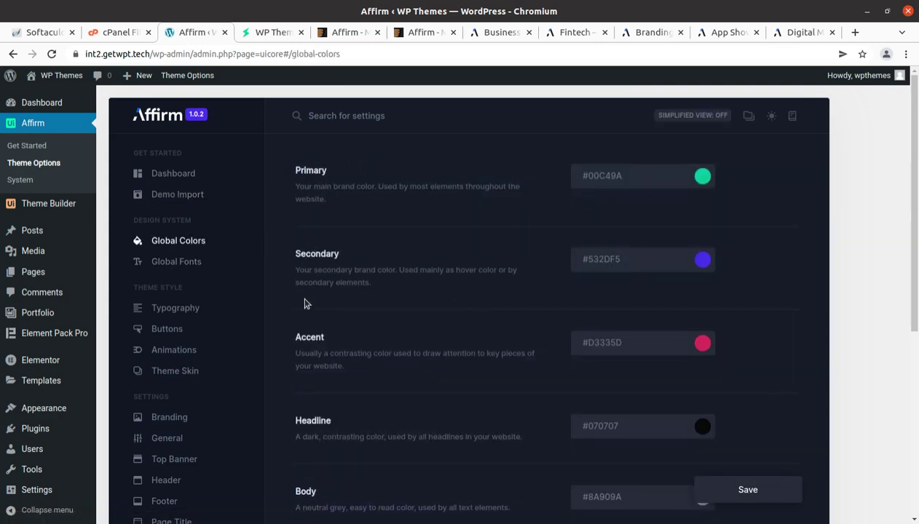
{"action": "scroll", "coordinate": [345, 417], "scroll_direction": "down", "scroll_amount": 2}
{"action": "scroll", "coordinate": [342, 414], "scroll_direction": "down", "scroll_amount": 2}
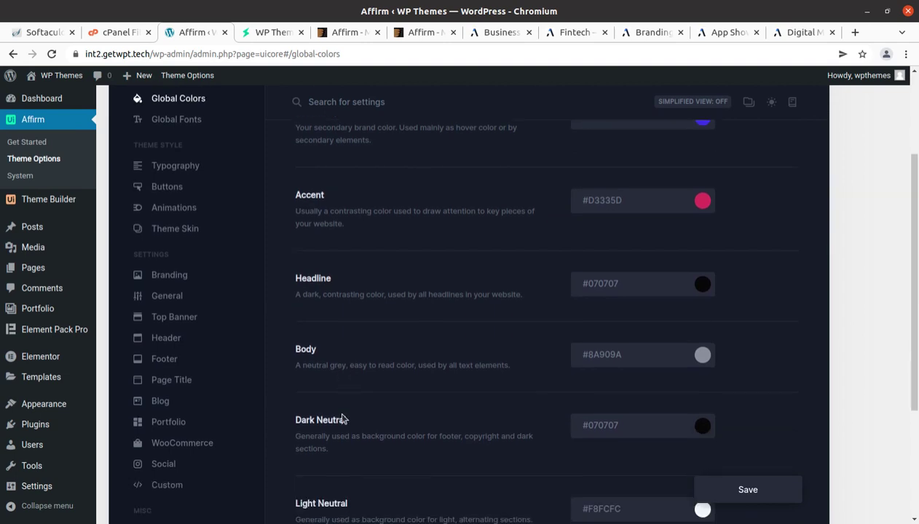
{"action": "scroll", "coordinate": [384, 429], "scroll_direction": "up", "scroll_amount": 4}
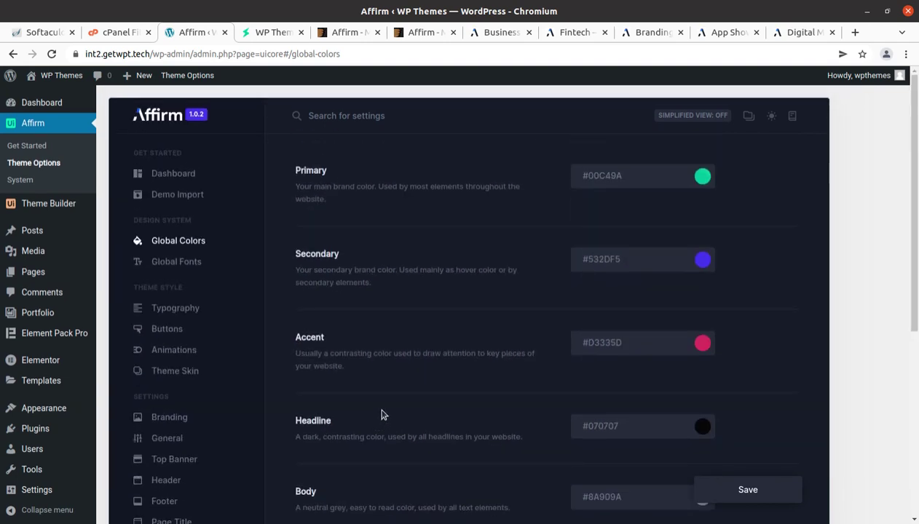
{"action": "left_click", "coordinate": [179, 261]}
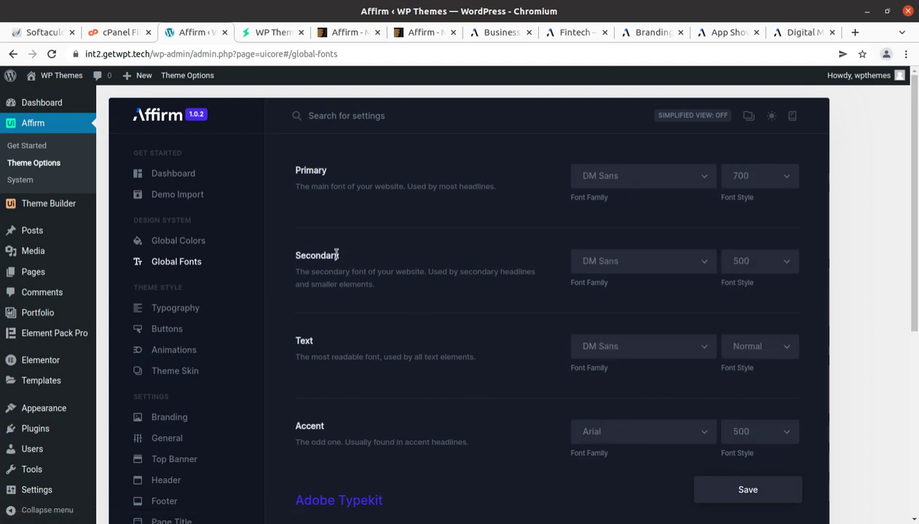
Review the Typography, Buttons, Animations, Theme Skin and Branding options.
{"action": "left_click", "coordinate": [166, 308]}
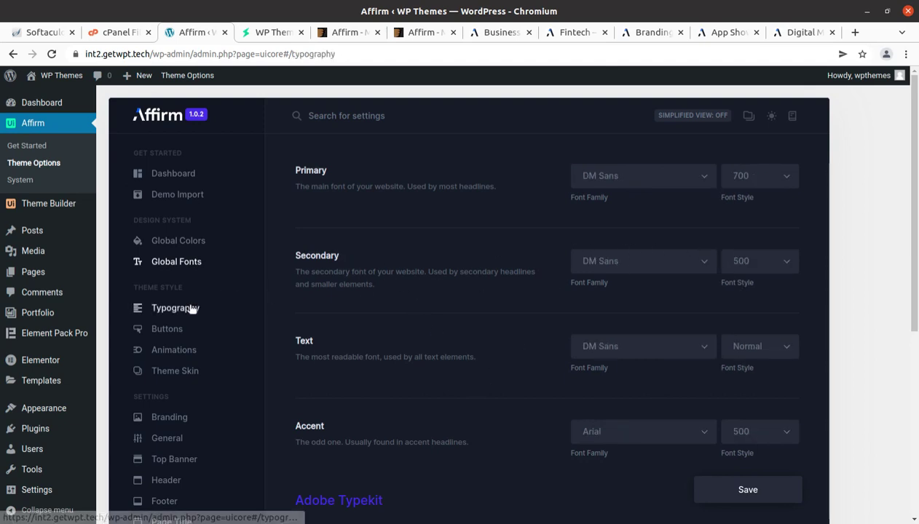
{"action": "left_click", "coordinate": [169, 329]}
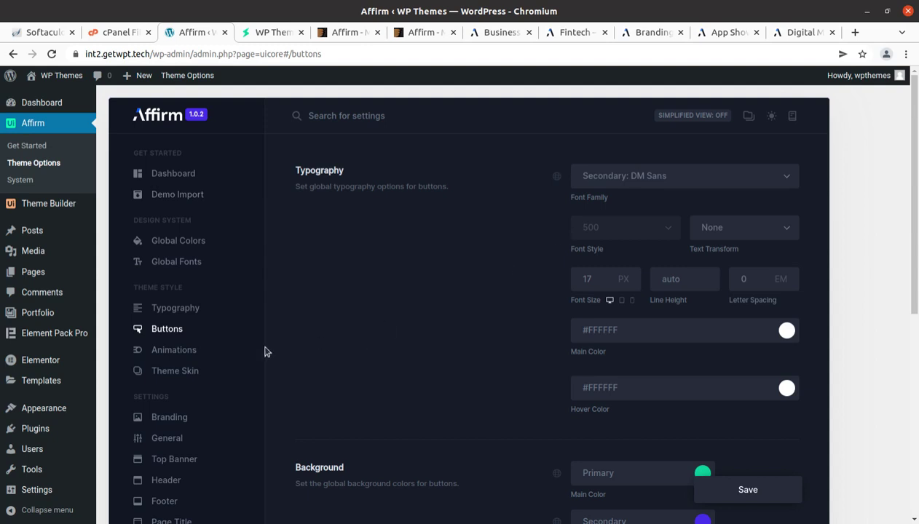
{"action": "left_click", "coordinate": [161, 350]}
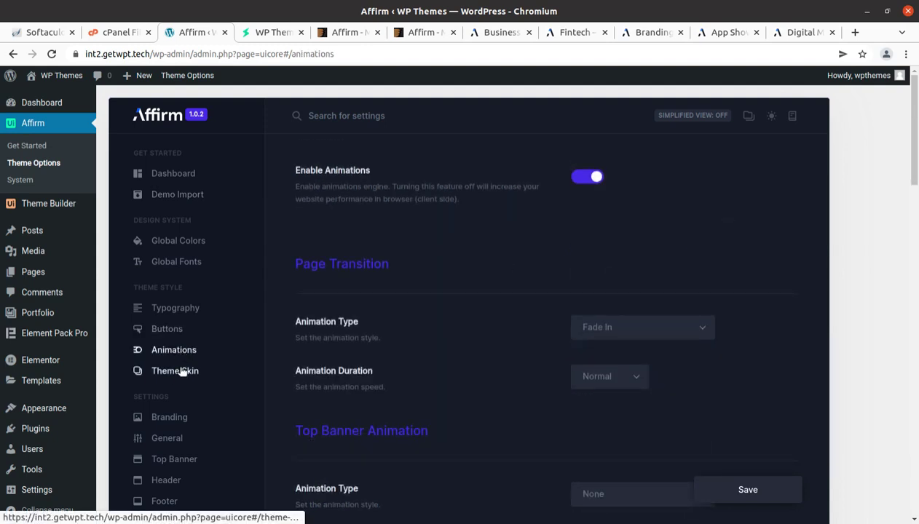
{"action": "left_click", "coordinate": [180, 372]}
{"action": "left_click", "coordinate": [175, 422]}
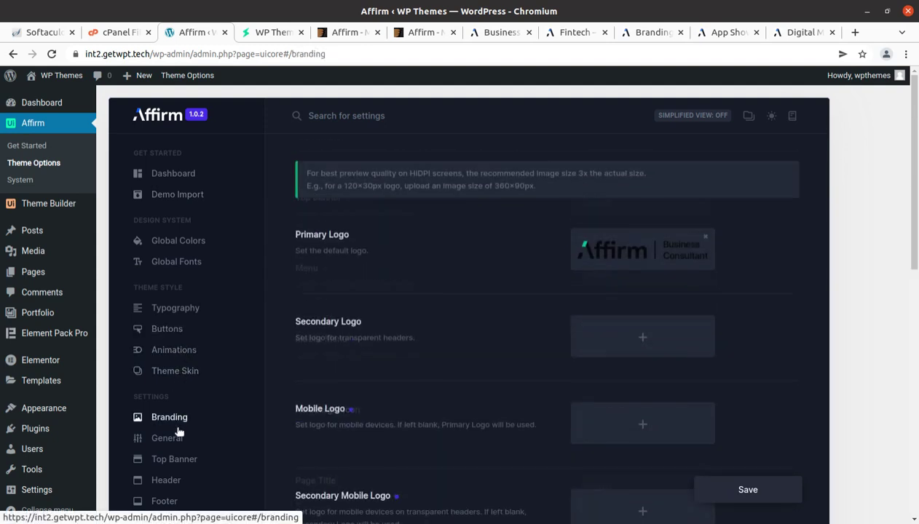
{"action": "scroll", "coordinate": [551, 234], "scroll_direction": "down", "scroll_amount": 3}
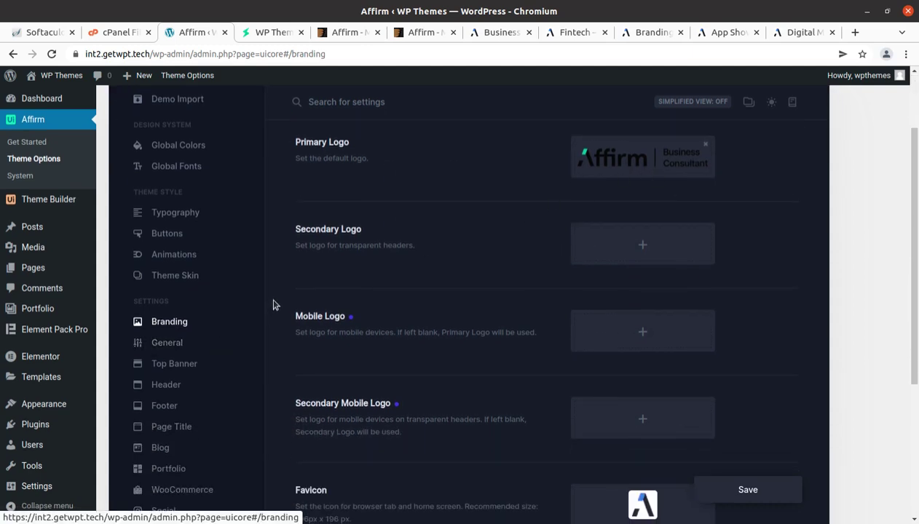
Review the General, Top Banner, Header (Classic layout) and Footer options.
{"action": "left_click", "coordinate": [182, 344]}
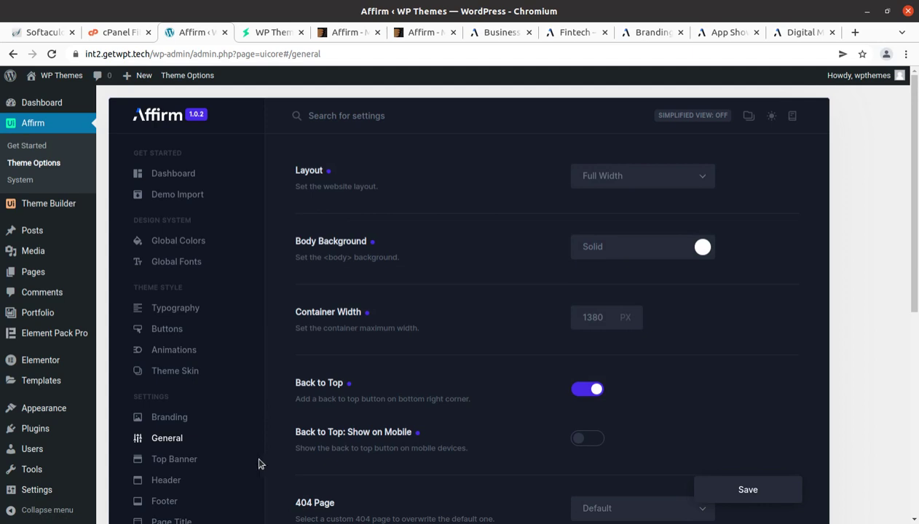
{"action": "left_click", "coordinate": [191, 460]}
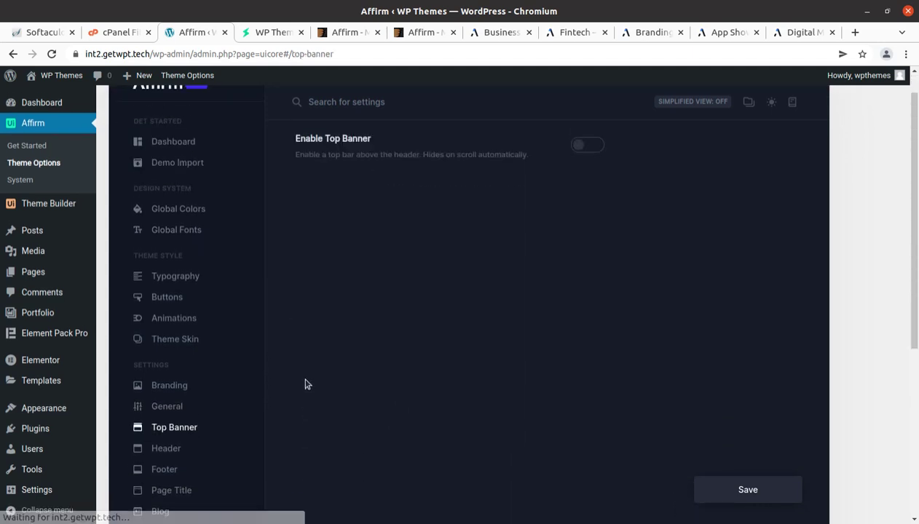
{"action": "scroll", "coordinate": [199, 389], "scroll_direction": "down", "scroll_amount": 3}
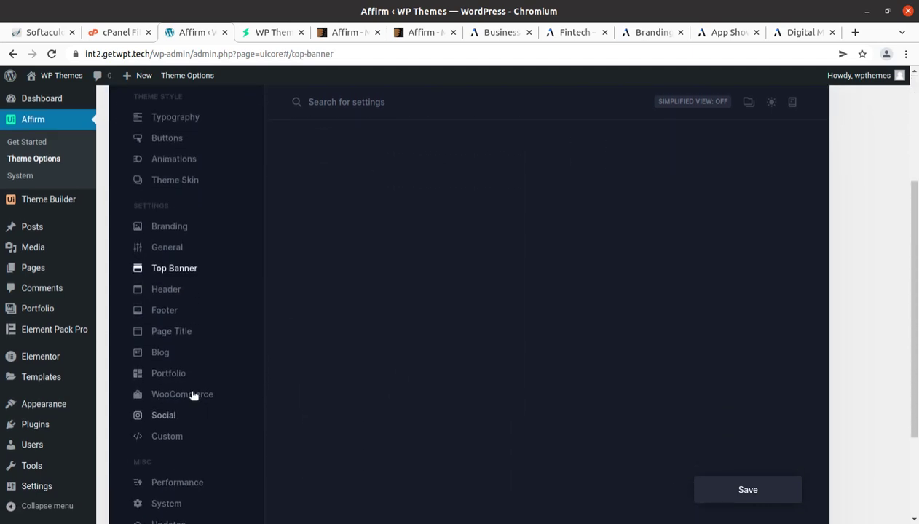
{"action": "left_click", "coordinate": [170, 295]}
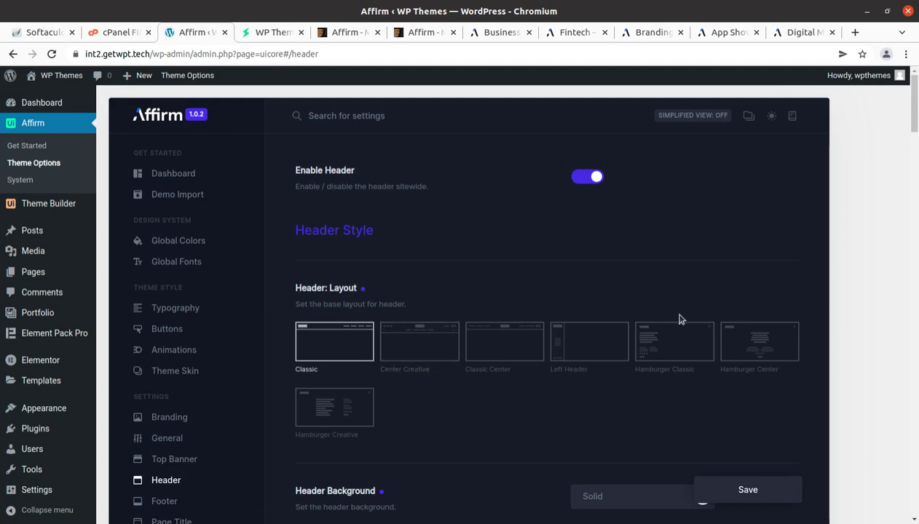
{"action": "scroll", "coordinate": [681, 298], "scroll_direction": "down", "scroll_amount": 1}
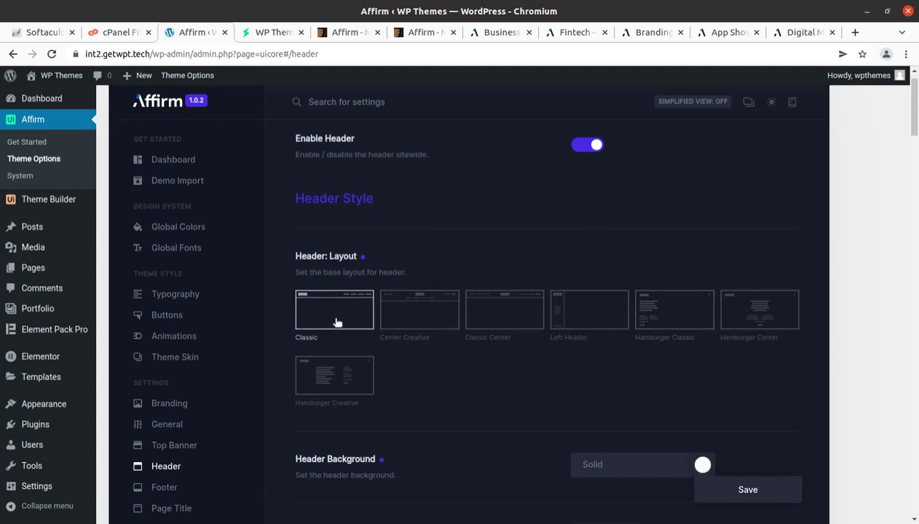
{"action": "scroll", "coordinate": [379, 343], "scroll_direction": "down", "scroll_amount": 3}
{"action": "scroll", "coordinate": [401, 342], "scroll_direction": "down", "scroll_amount": 7}
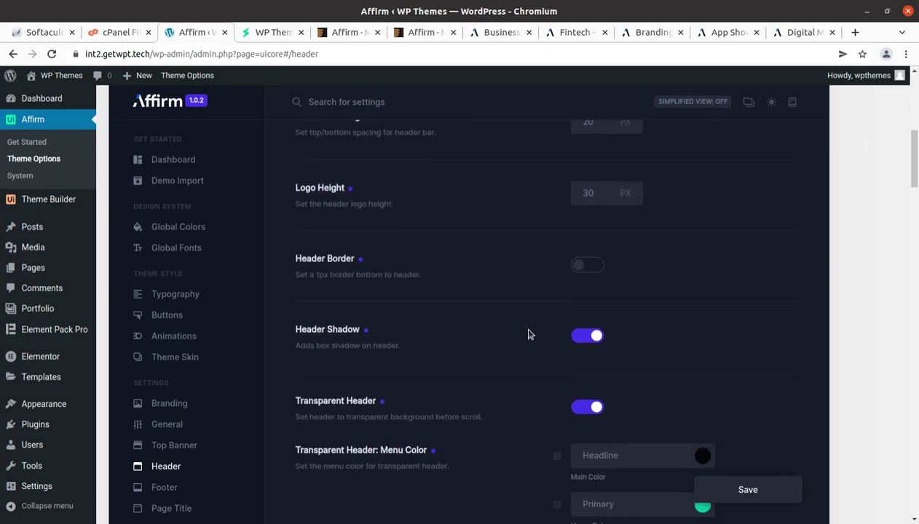
{"action": "left_click", "coordinate": [164, 486]}
{"action": "scroll", "coordinate": [236, 410], "scroll_direction": "down", "scroll_amount": 3}
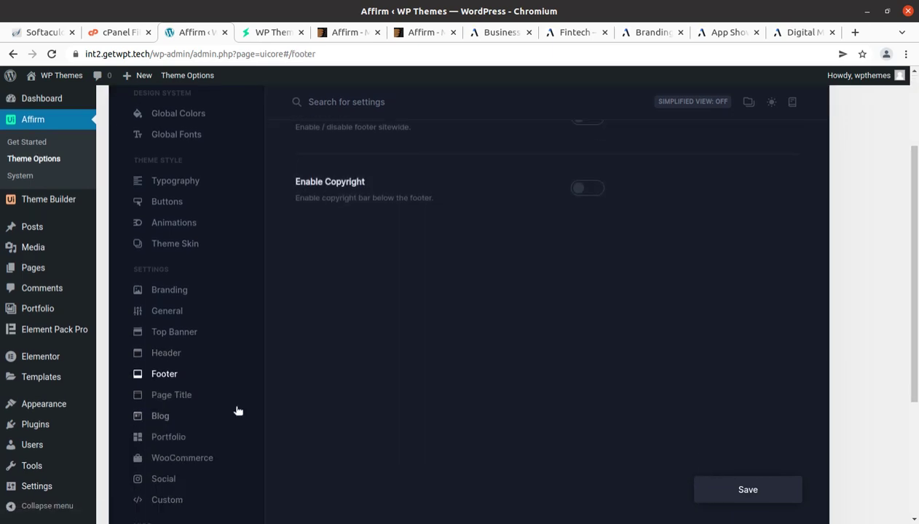
Look through Affirm's Page Title and Blog settings.
{"action": "left_click", "coordinate": [173, 397]}
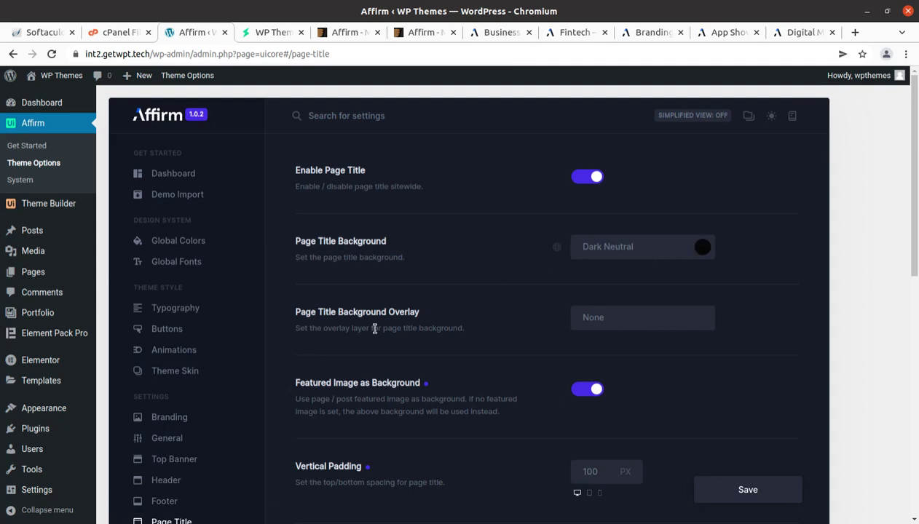
{"action": "scroll", "coordinate": [374, 328], "scroll_direction": "down", "scroll_amount": 2}
{"action": "scroll", "coordinate": [291, 335], "scroll_direction": "down", "scroll_amount": 2}
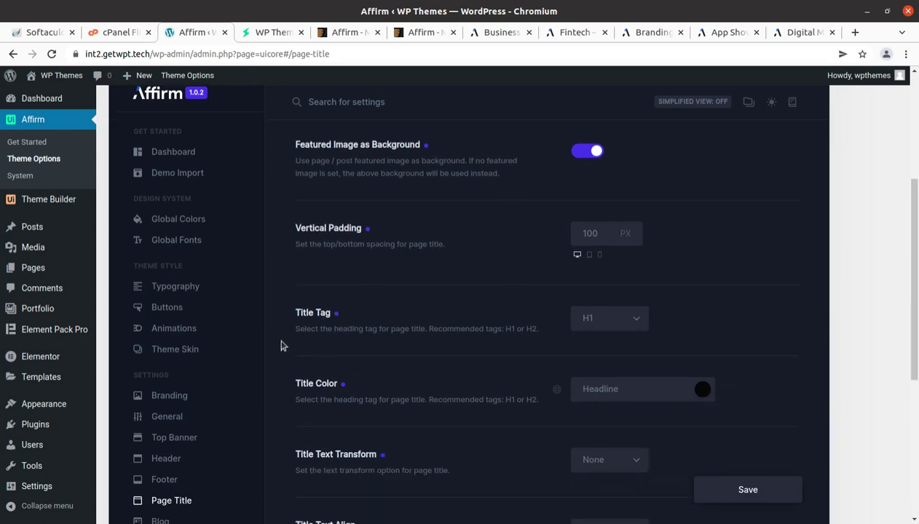
{"action": "scroll", "coordinate": [175, 419], "scroll_direction": "down", "scroll_amount": 2}
{"action": "left_click", "coordinate": [163, 411]}
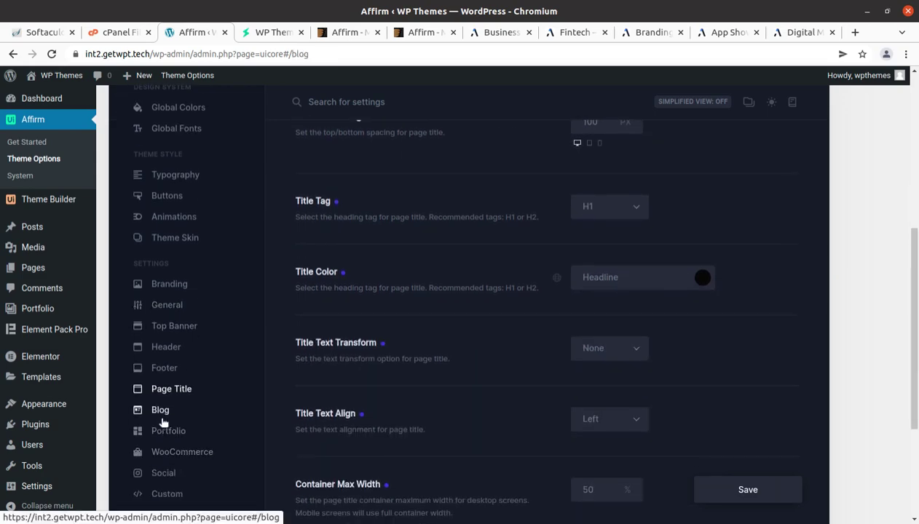
{"action": "scroll", "coordinate": [204, 464], "scroll_direction": "down", "scroll_amount": 2}
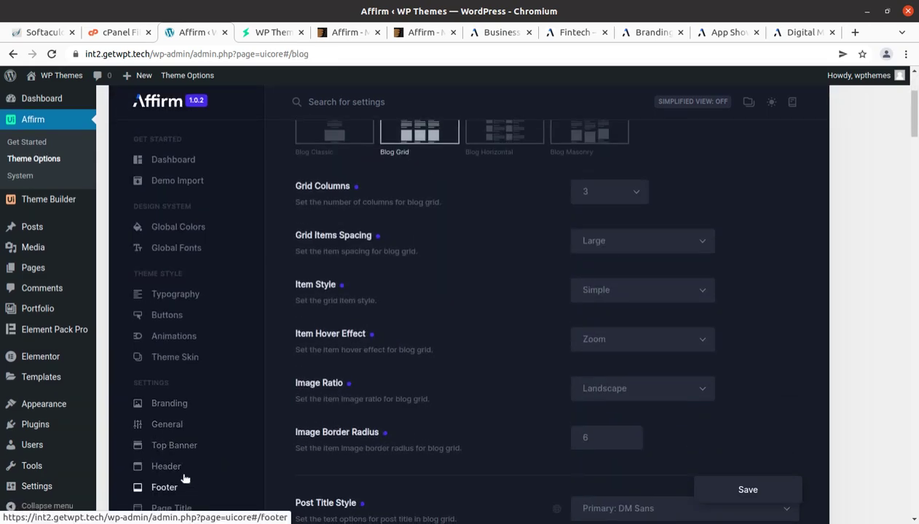
{"action": "scroll", "coordinate": [196, 437], "scroll_direction": "down", "scroll_amount": 2}
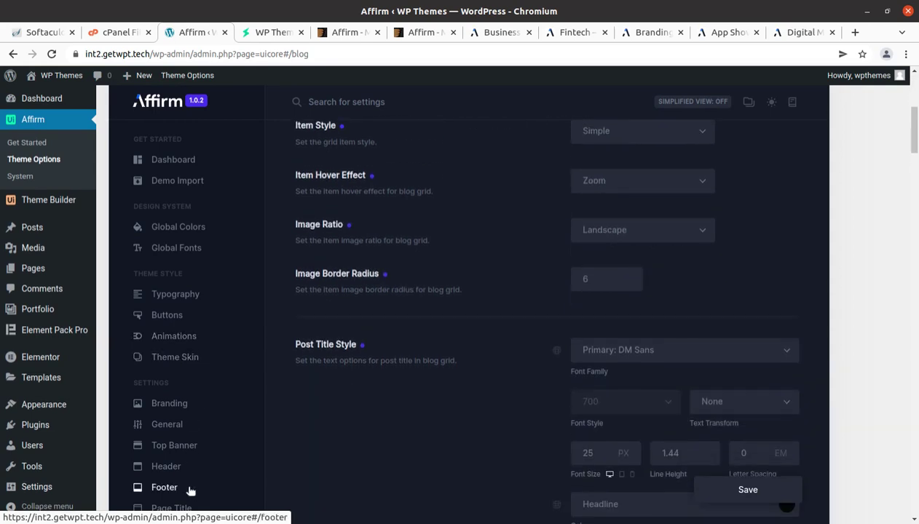
{"action": "scroll", "coordinate": [188, 493], "scroll_direction": "up", "scroll_amount": 2}
{"action": "scroll", "coordinate": [182, 502], "scroll_direction": "down", "scroll_amount": 3}
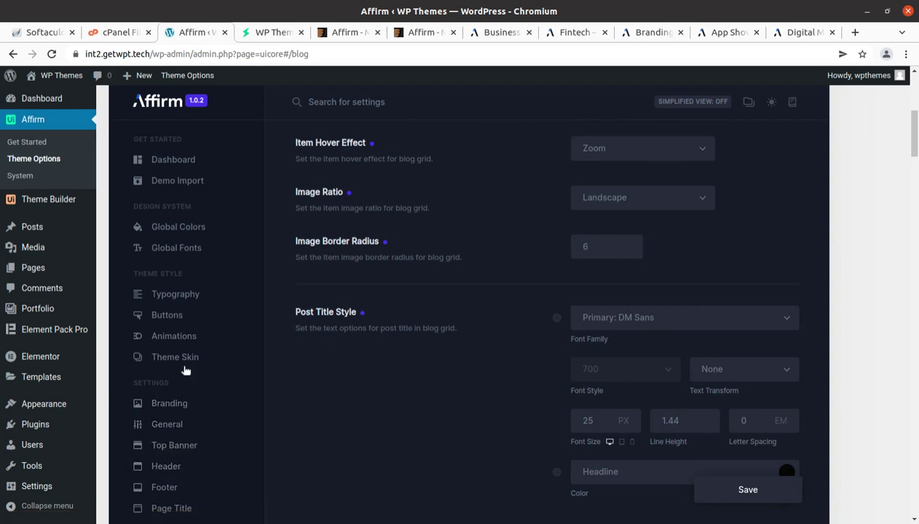
{"action": "scroll", "coordinate": [182, 452], "scroll_direction": "down", "scroll_amount": 2}
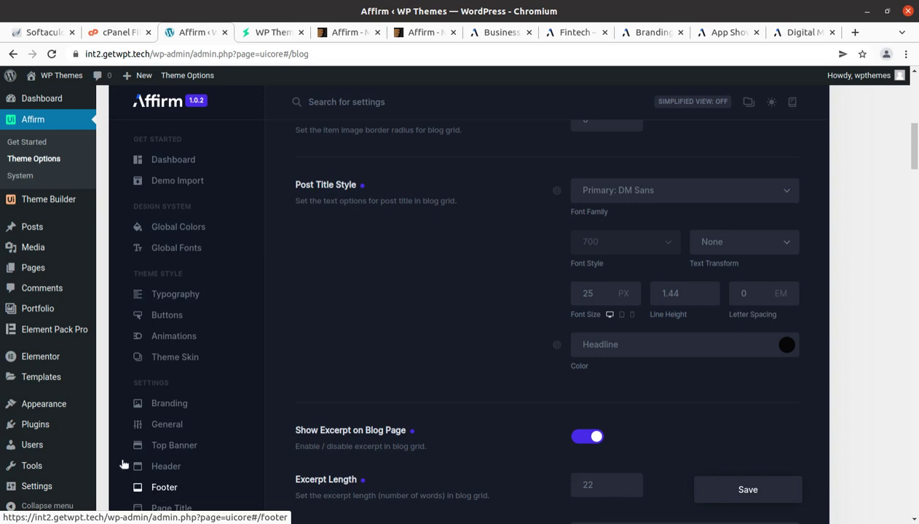
Open the Element Pack Pro settings dashboard from the admin sidebar.
{"action": "mouse_move", "coordinate": [89, 269]}
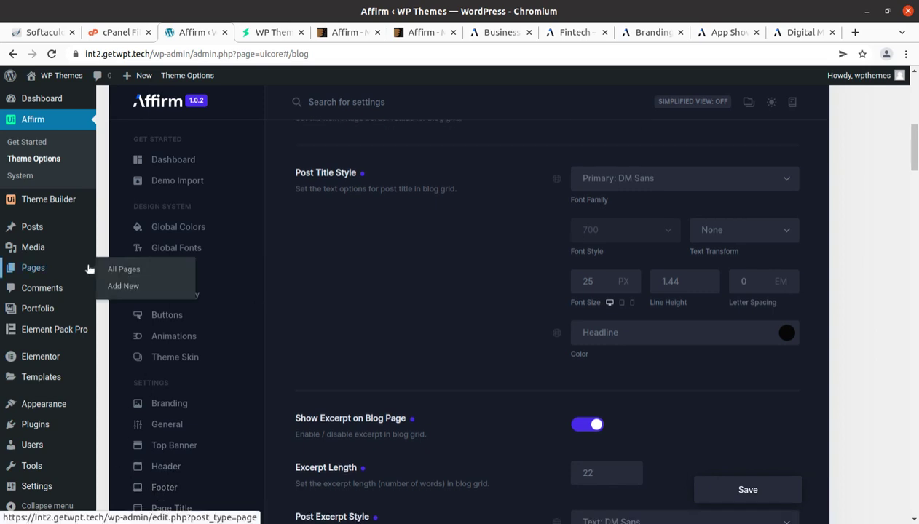
{"action": "scroll", "coordinate": [277, 360], "scroll_direction": "down", "scroll_amount": 5}
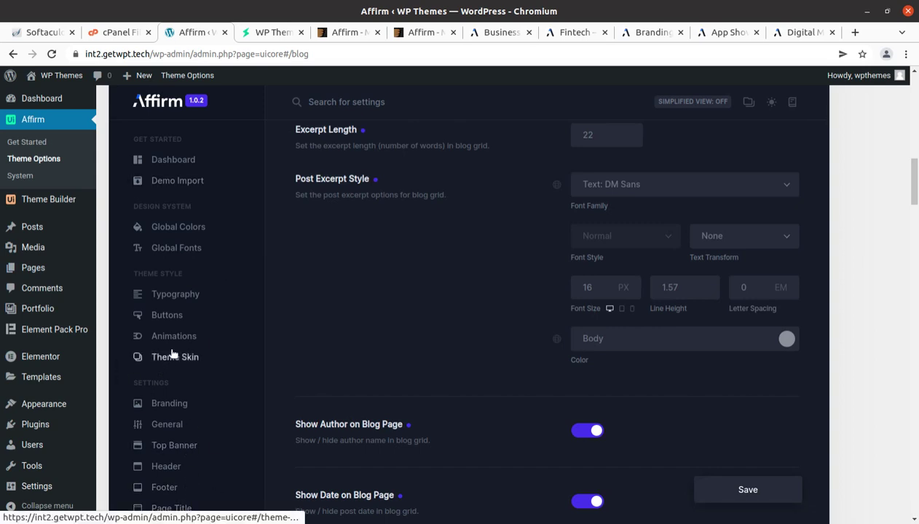
{"action": "left_click", "coordinate": [72, 333]}
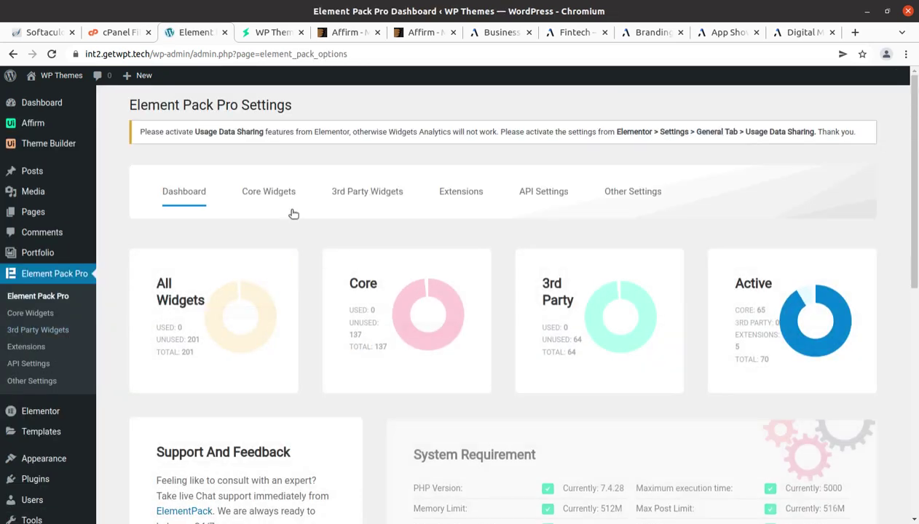
View the Core Widgets, 3rd Party Widgets, Extensions, API Settings and Other Settings tabs.
{"action": "left_click", "coordinate": [268, 193]}
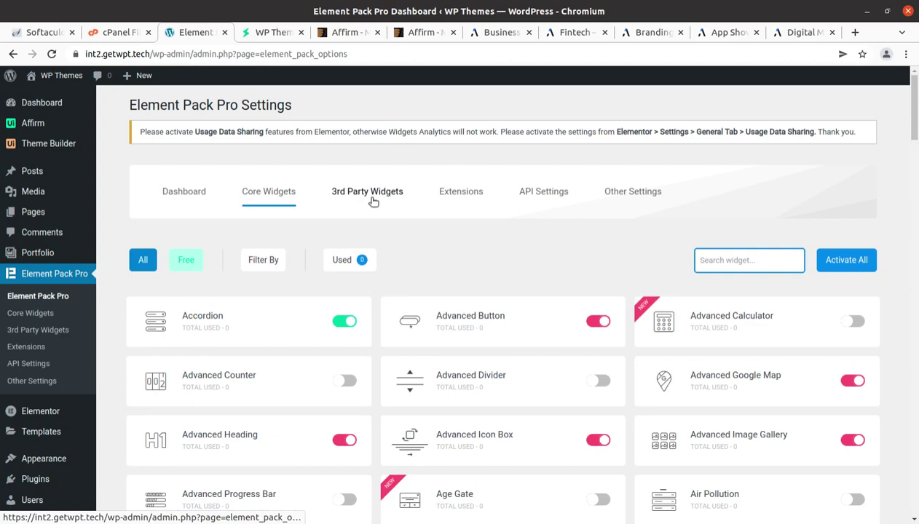
{"action": "left_click", "coordinate": [373, 201]}
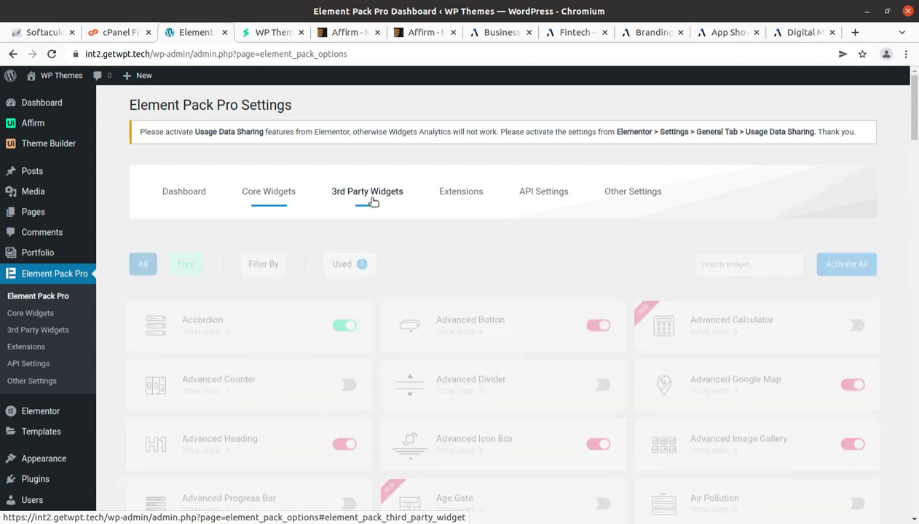
{"action": "left_click", "coordinate": [450, 198]}
{"action": "left_click", "coordinate": [544, 200]}
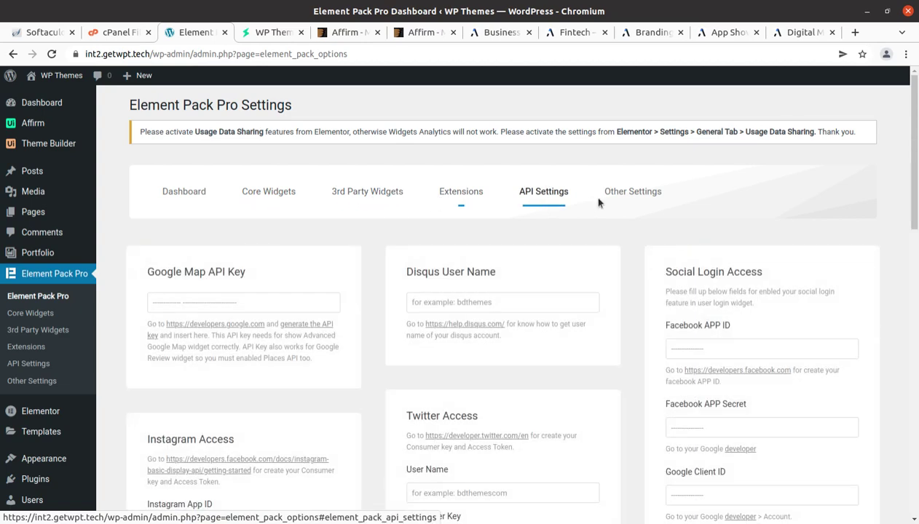
{"action": "left_click", "coordinate": [627, 198]}
Step back through the tabs to the Dashboard showing 201 widgets, 70 active.
{"action": "left_click", "coordinate": [543, 194]}
{"action": "left_click", "coordinate": [451, 194]}
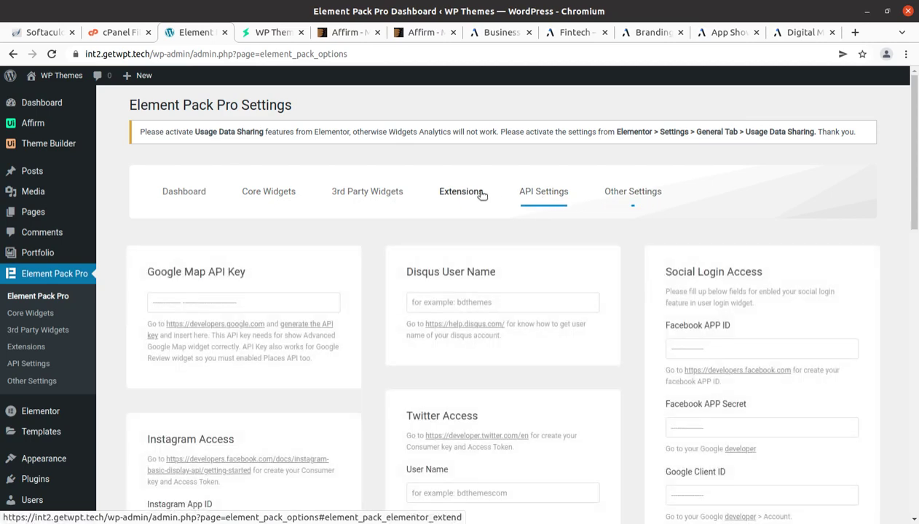
{"action": "left_click", "coordinate": [391, 191]}
{"action": "left_click", "coordinate": [269, 190]}
{"action": "left_click", "coordinate": [194, 190]}
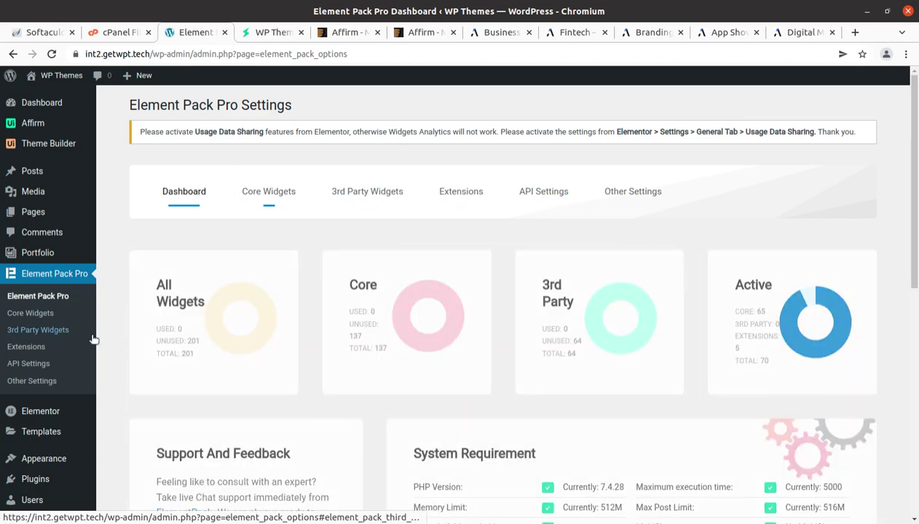
{"action": "scroll", "coordinate": [76, 299], "scroll_direction": "down", "scroll_amount": 3}
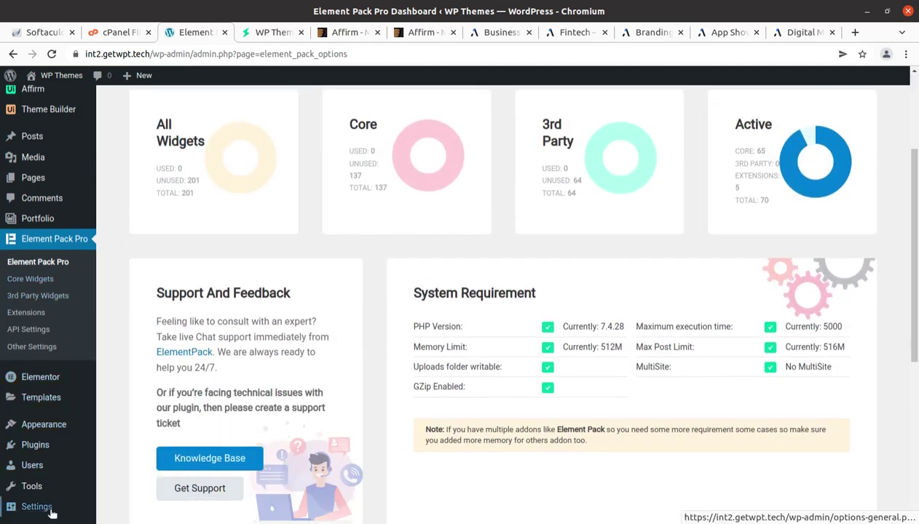
{"action": "scroll", "coordinate": [109, 393], "scroll_direction": "up", "scroll_amount": 3}
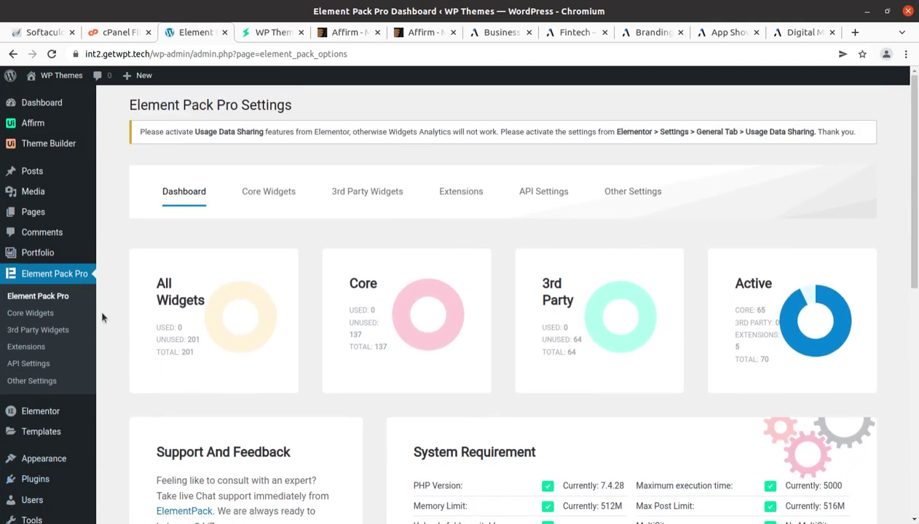
{"action": "middle_click", "coordinate": [48, 84]}
Launch the front page in Elementor via Edit with Elementor and switch to the editor tab.
{"action": "left_click", "coordinate": [240, 32]}
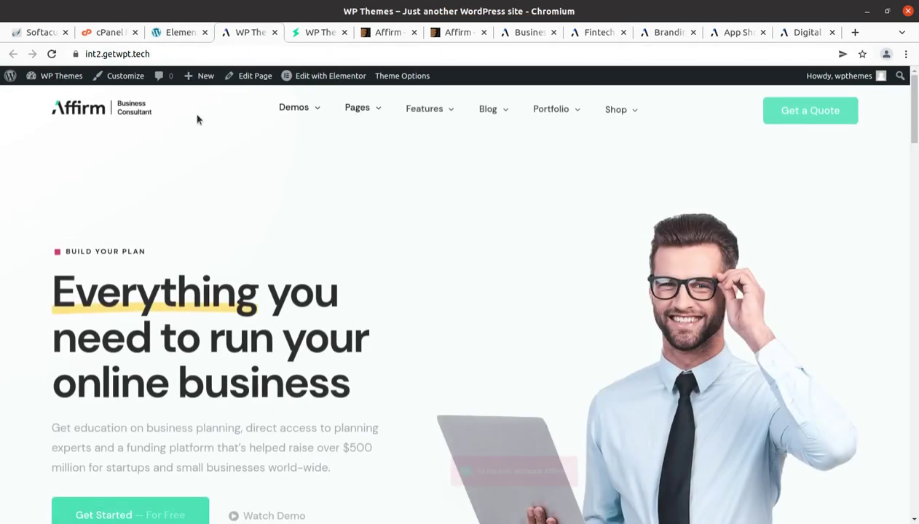
{"action": "mouse_move", "coordinate": [309, 107]}
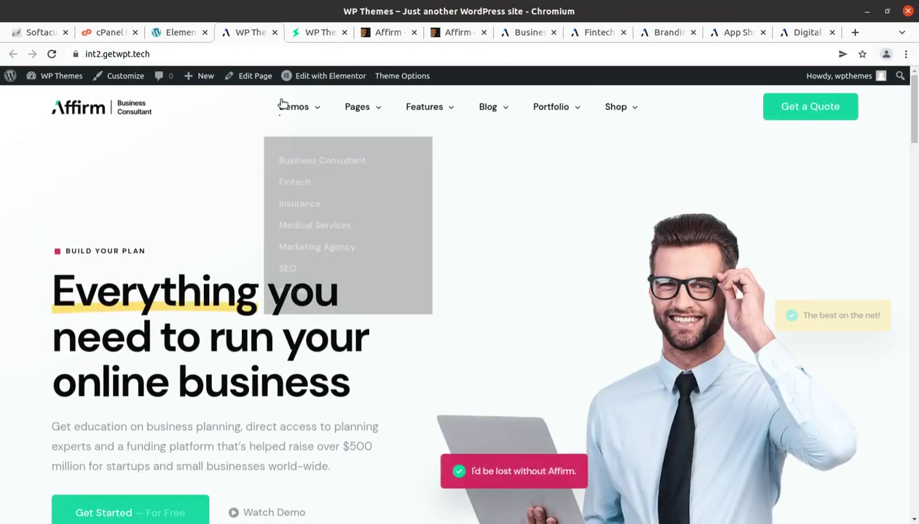
{"action": "left_click", "coordinate": [311, 78]}
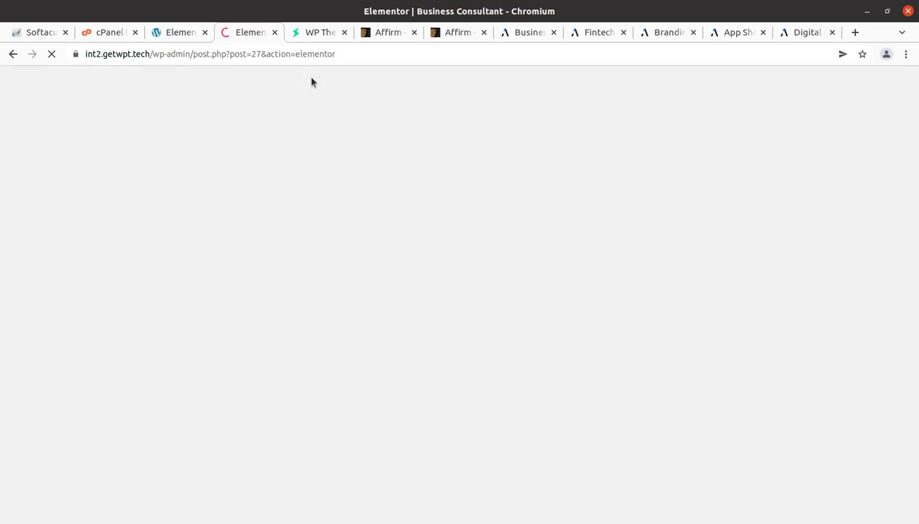
{"action": "left_click", "coordinate": [173, 34]}
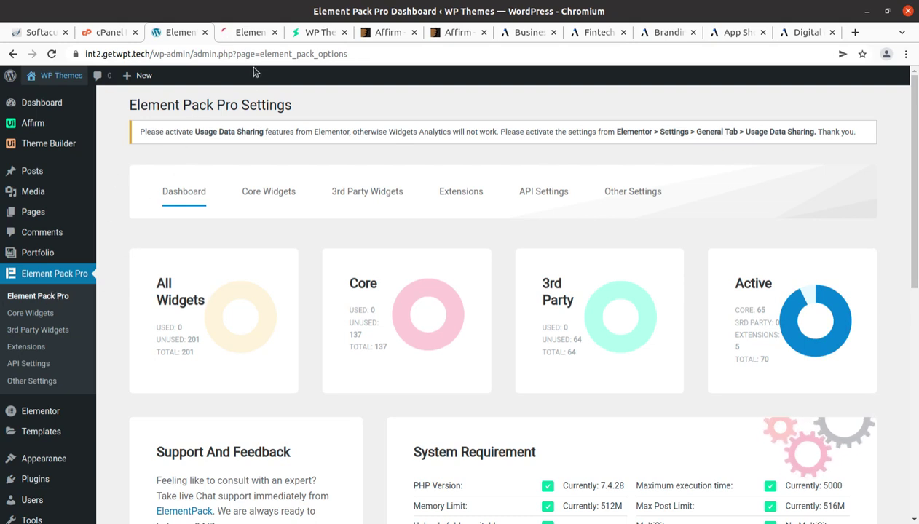
{"action": "left_click", "coordinate": [255, 33]}
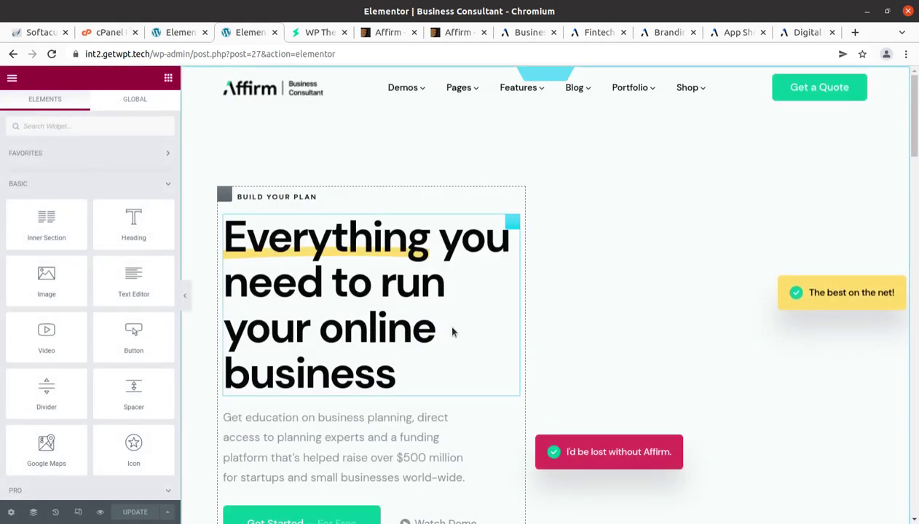
Inspect the settings of the hero heading, hero image and hero paragraph widgets.
{"action": "left_click", "coordinate": [512, 224]}
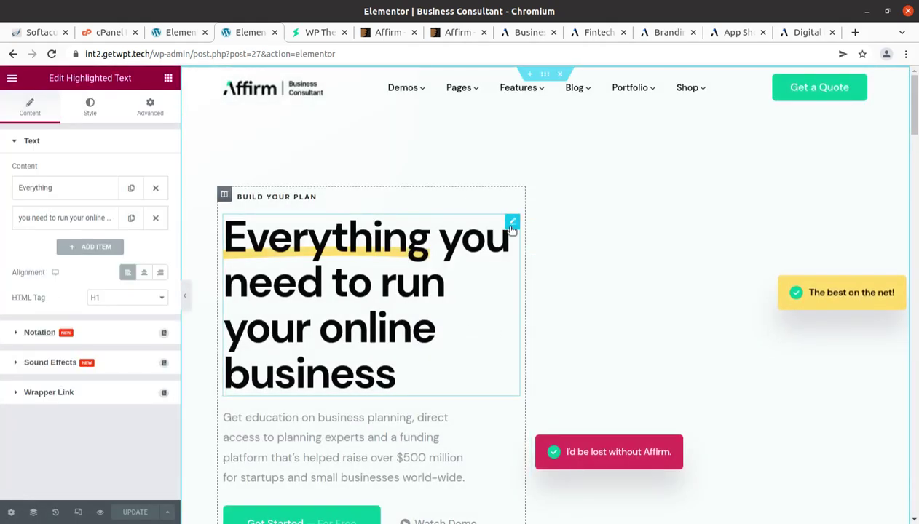
{"action": "left_click", "coordinate": [630, 334]}
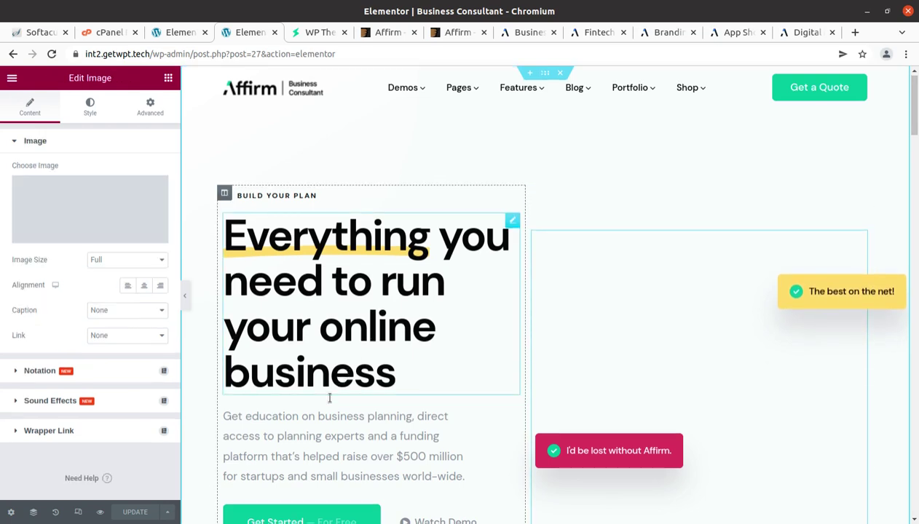
{"action": "scroll", "coordinate": [342, 371], "scroll_direction": "down", "scroll_amount": 2}
{"action": "left_click", "coordinate": [334, 359]}
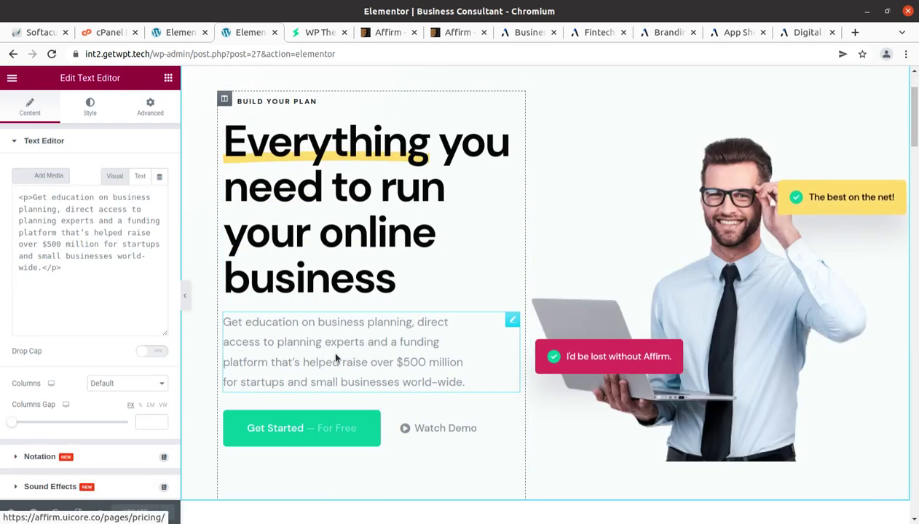
{"action": "left_click", "coordinate": [637, 318]}
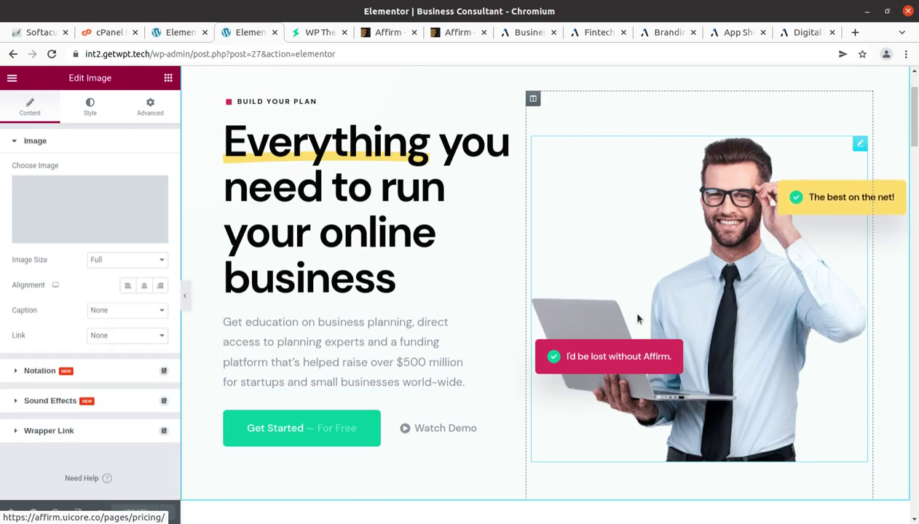
{"action": "scroll", "coordinate": [604, 346], "scroll_direction": "down", "scroll_amount": 3}
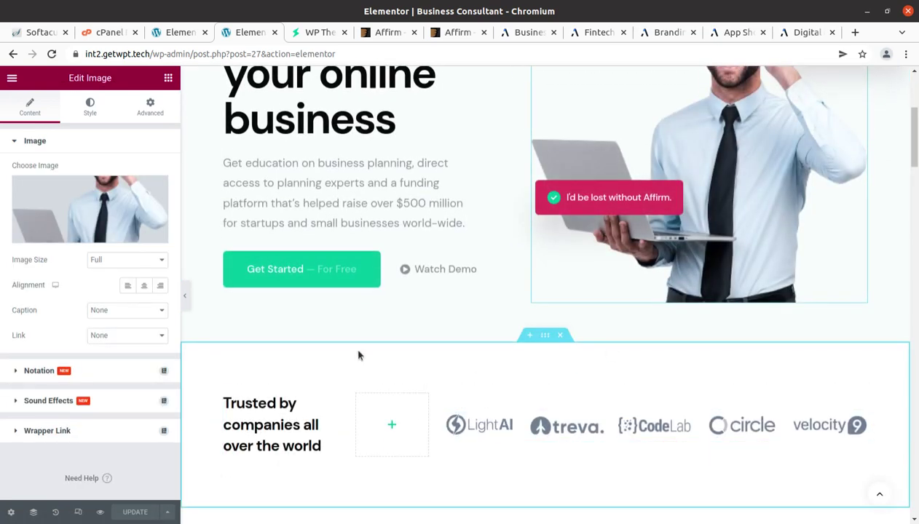
Expand the hero image's Notation and Wrapper Link options and inspect the Trusted by heading.
{"action": "left_click", "coordinate": [117, 372]}
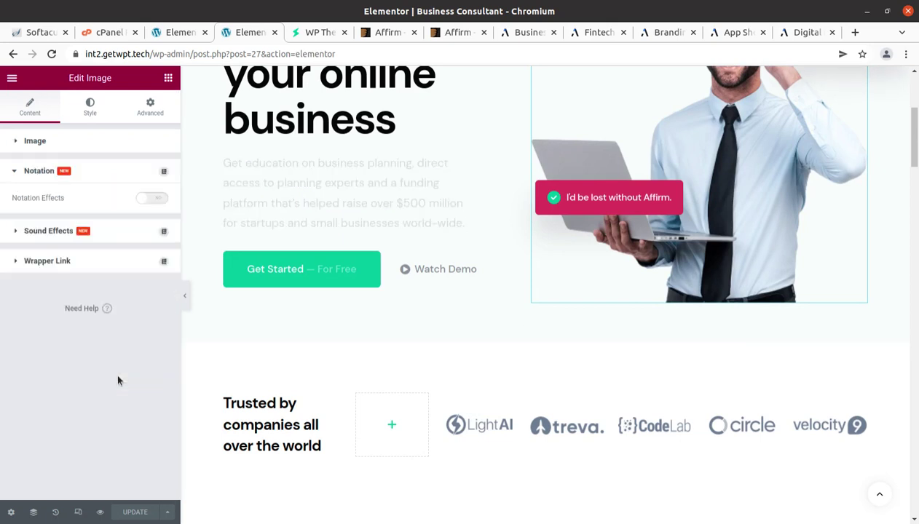
{"action": "left_click", "coordinate": [108, 268]}
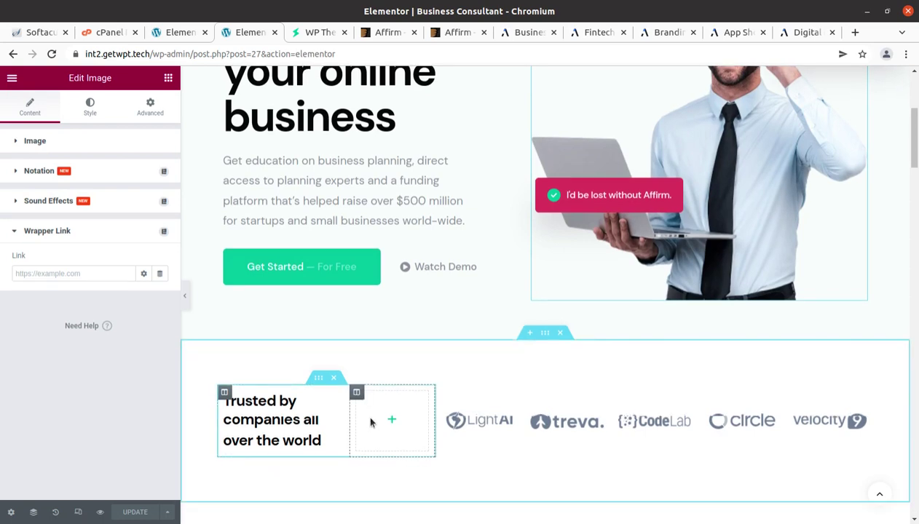
{"action": "scroll", "coordinate": [371, 420], "scroll_direction": "down", "scroll_amount": 3}
{"action": "left_click", "coordinate": [292, 298]}
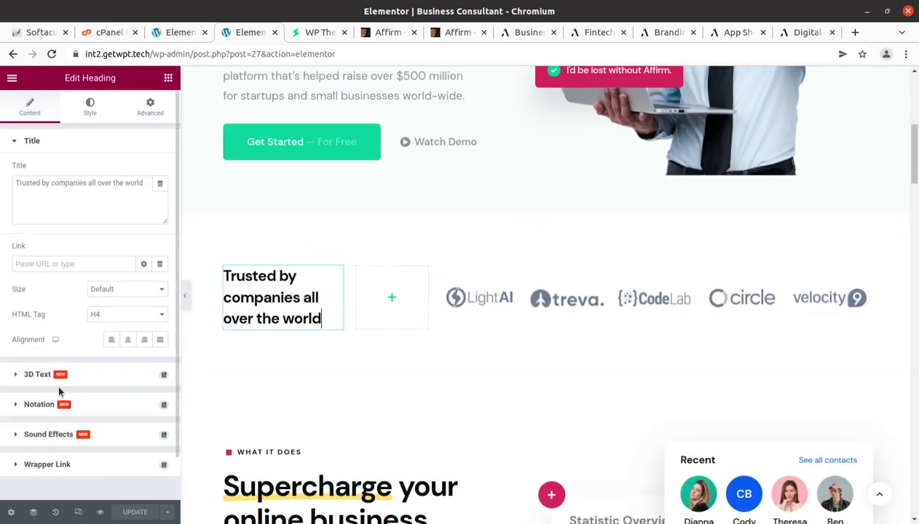
{"action": "scroll", "coordinate": [519, 397], "scroll_direction": "down", "scroll_amount": 6}
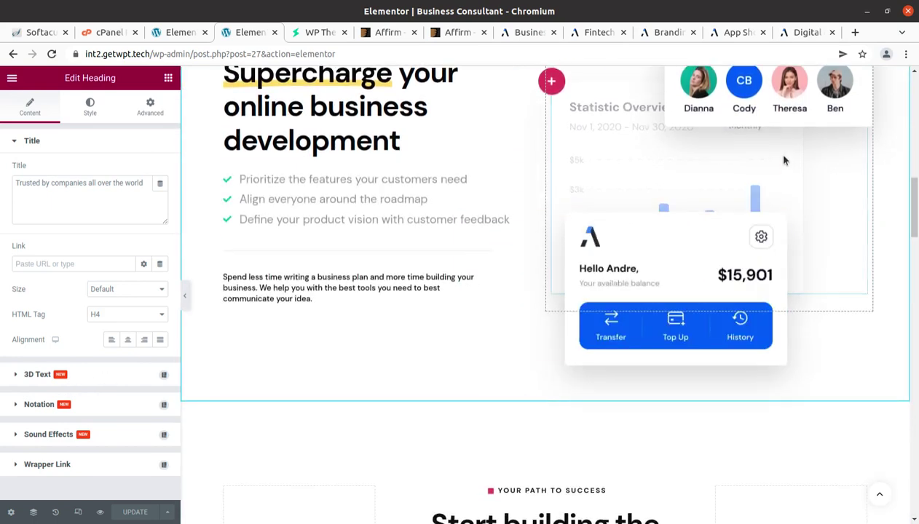
{"action": "scroll", "coordinate": [403, 415], "scroll_direction": "up", "scroll_amount": 5}
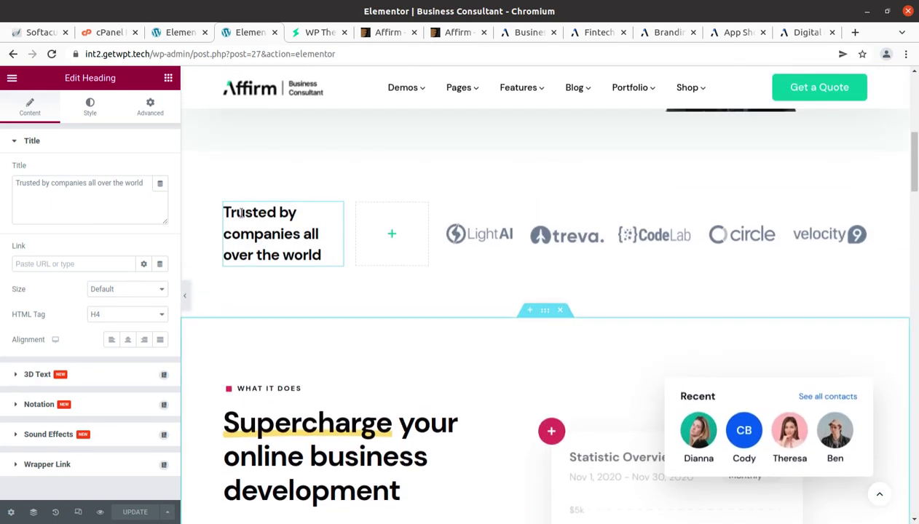
{"action": "left_click", "coordinate": [13, 79]}
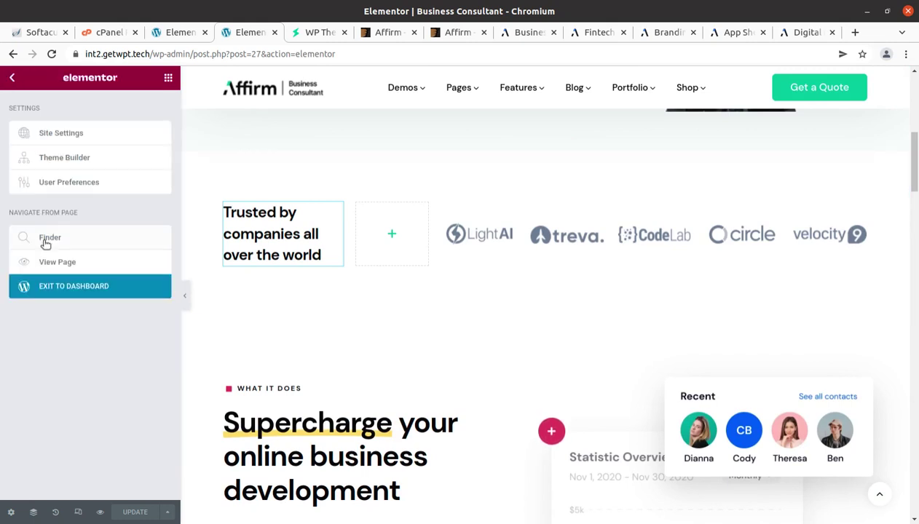
{"action": "left_click", "coordinate": [48, 267]}
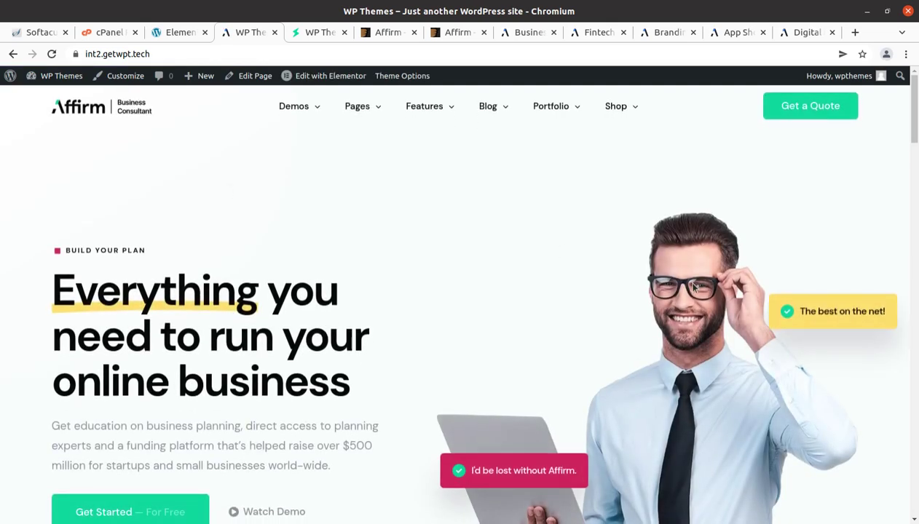
Scroll the live home page past the Trusted by logos to the Supercharge section.
{"action": "scroll", "coordinate": [692, 290], "scroll_direction": "down", "scroll_amount": 3}
{"action": "scroll", "coordinate": [693, 290], "scroll_direction": "down", "scroll_amount": 10}
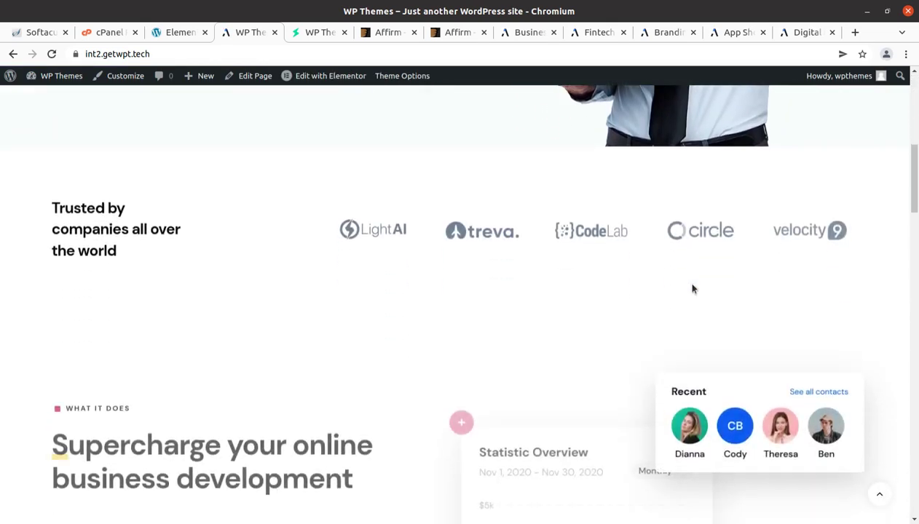